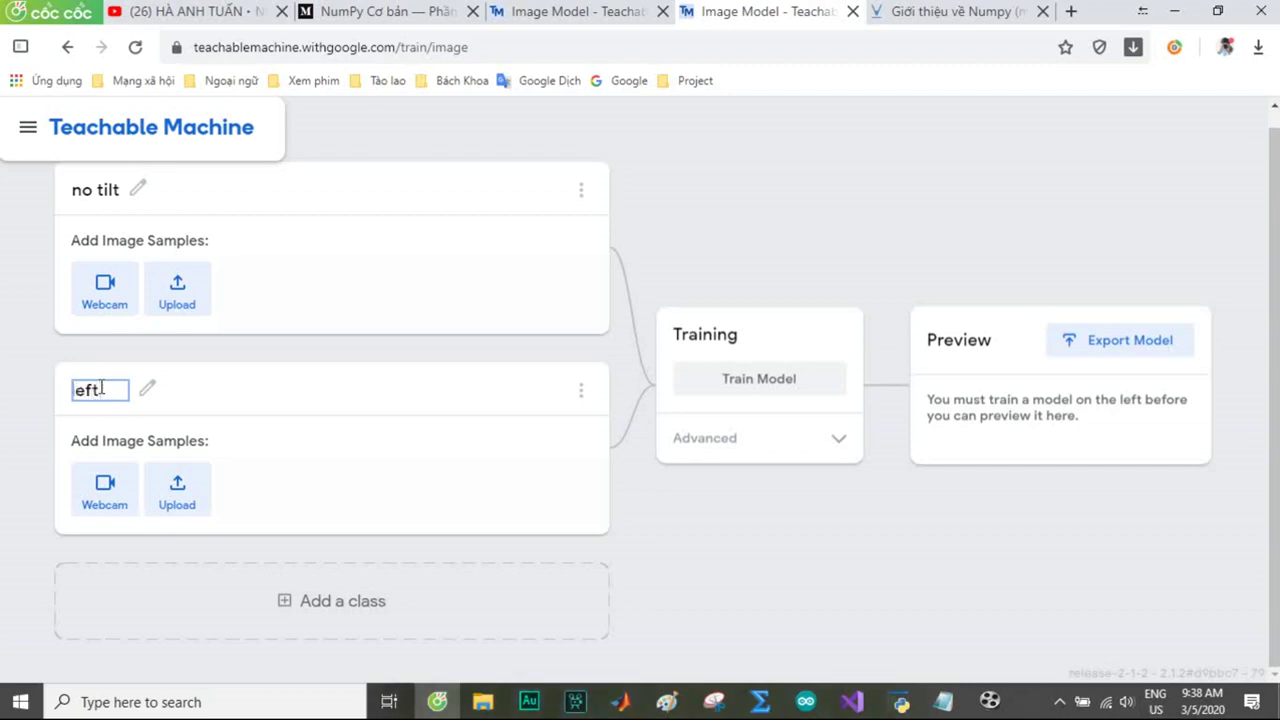
- Name the second class "left tilt" and add a third class named "right tilt"
text(lt)
click(103, 584)
text(right tilt)
key(Return)
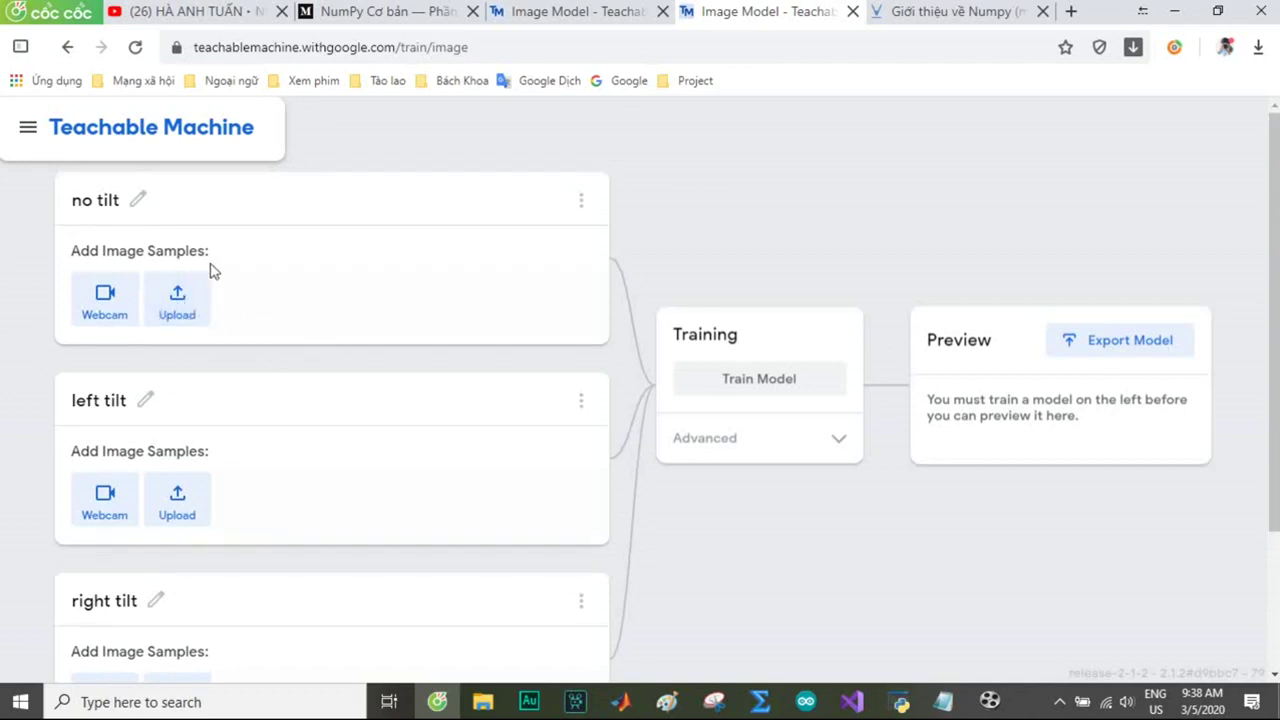
- Set the webcam capture of the no tilt class to 14 FPS with hold-to-record off, and record three seconds of samples
click(105, 302)
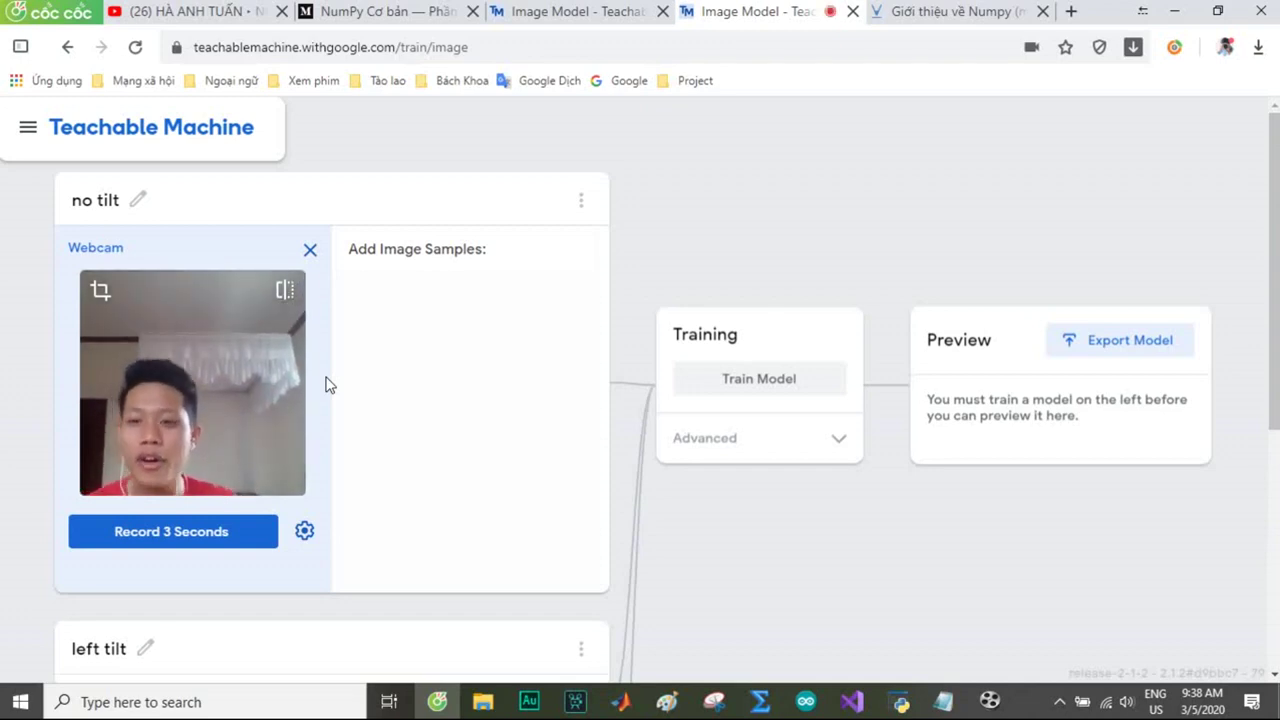
scroll(306, 309, down, 2)
scroll(312, 381, up, 2)
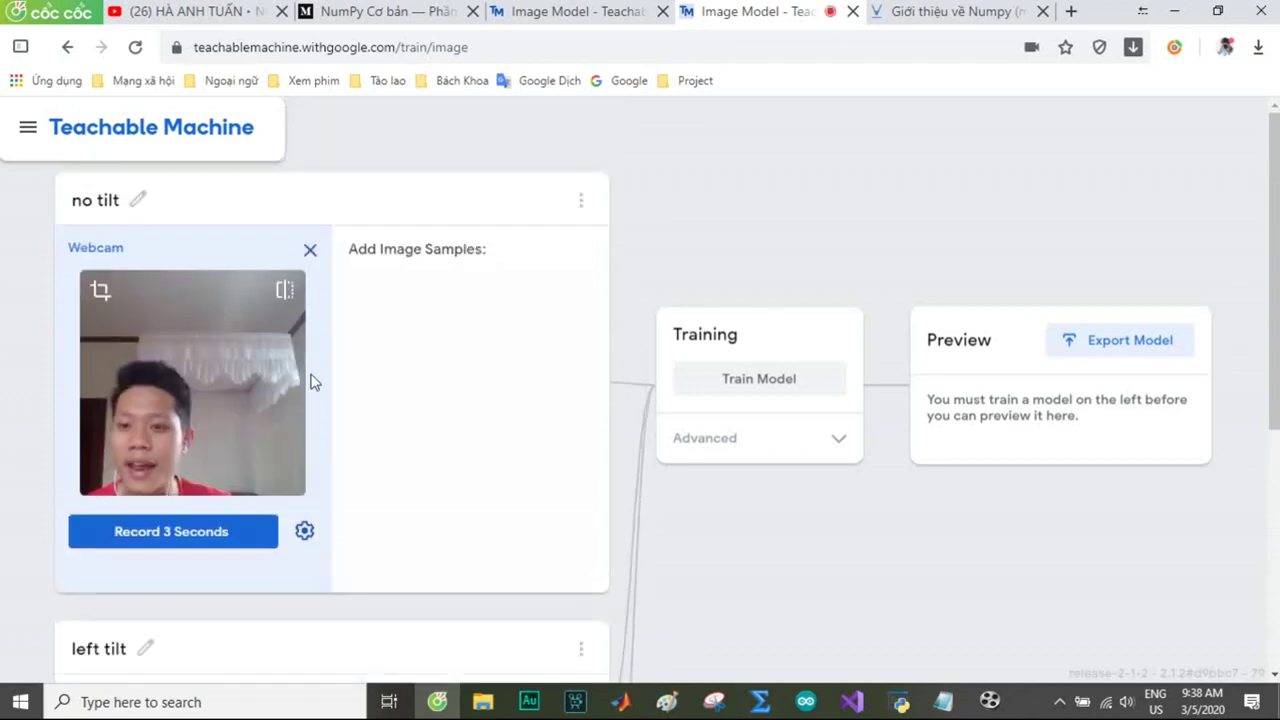
click(304, 531)
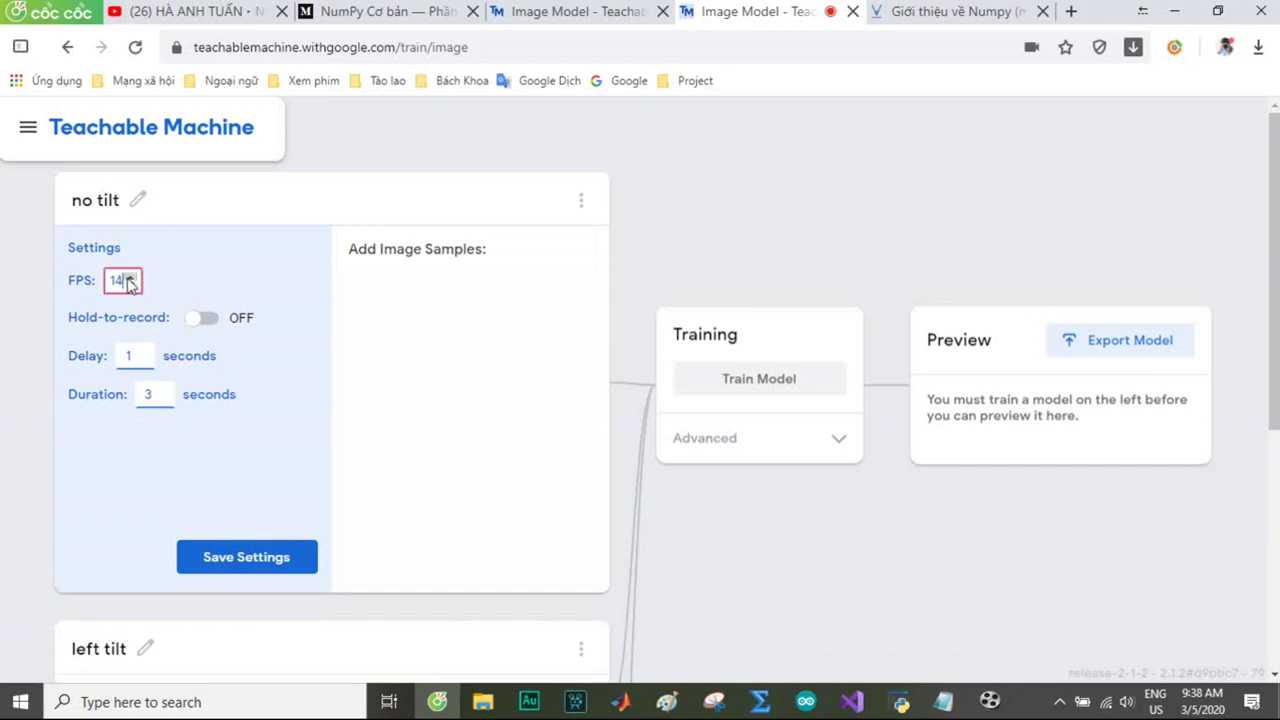
click(206, 318)
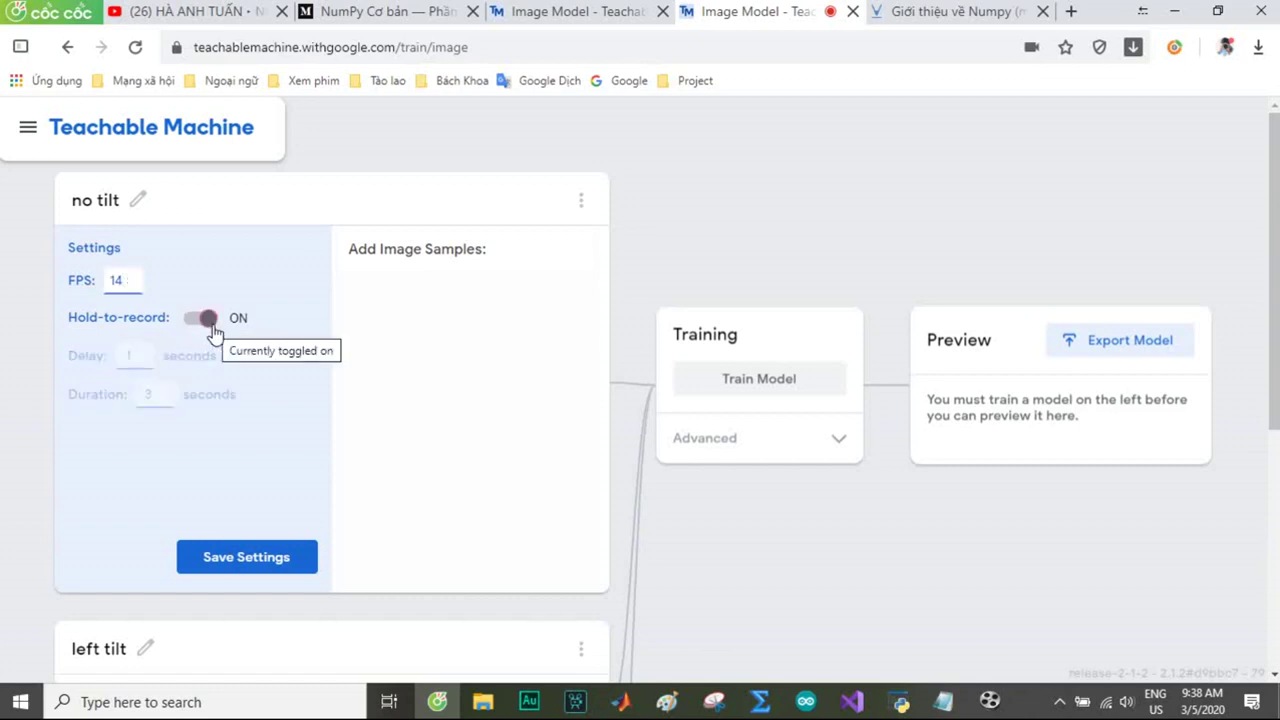
click(212, 326)
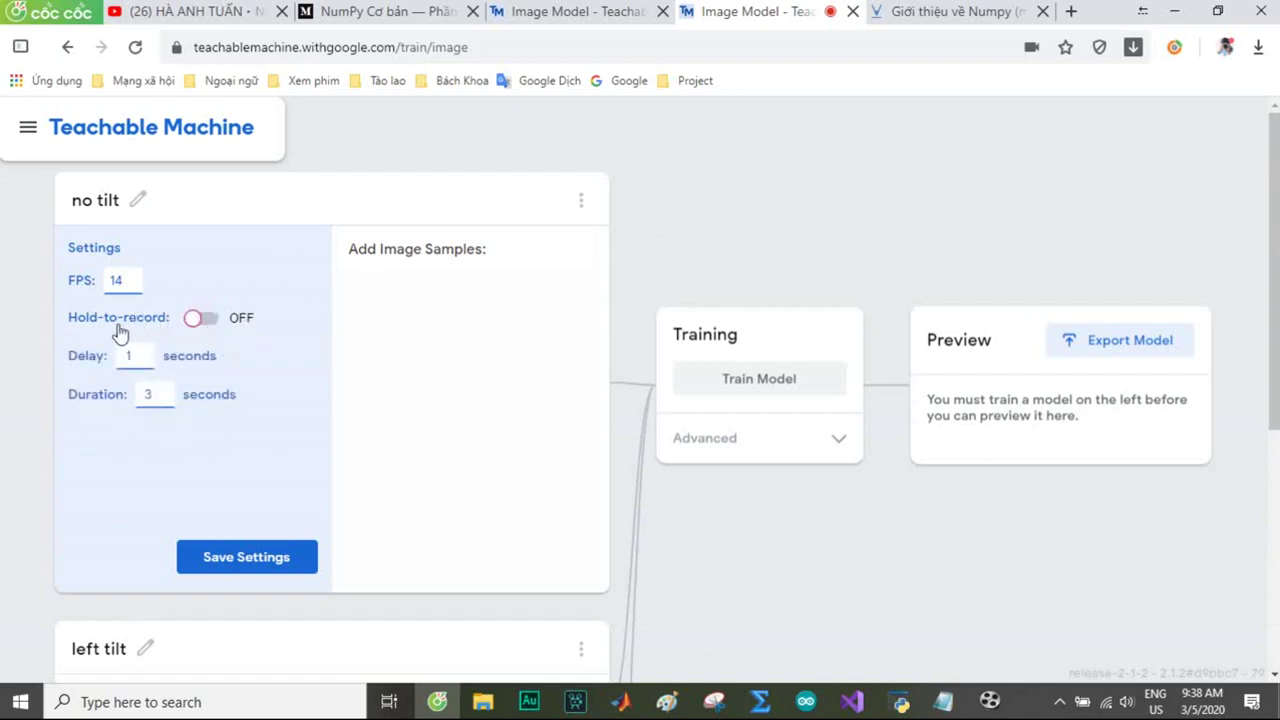
click(266, 566)
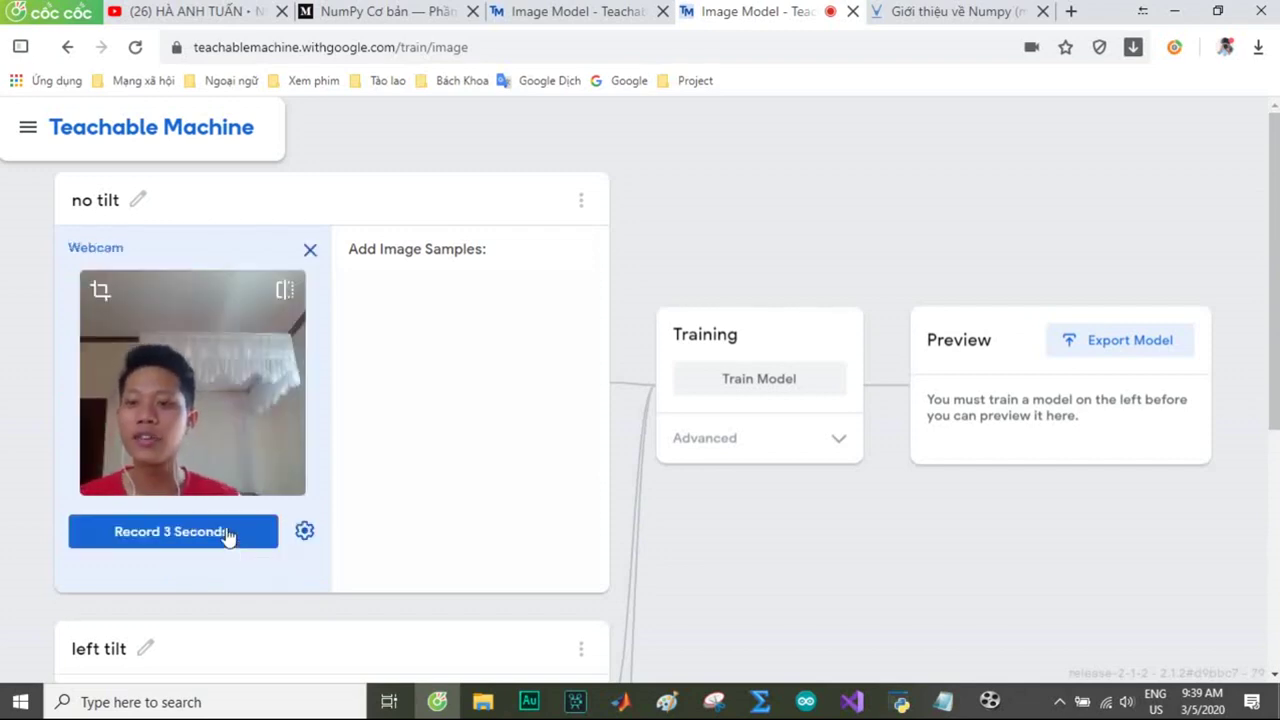
click(239, 542)
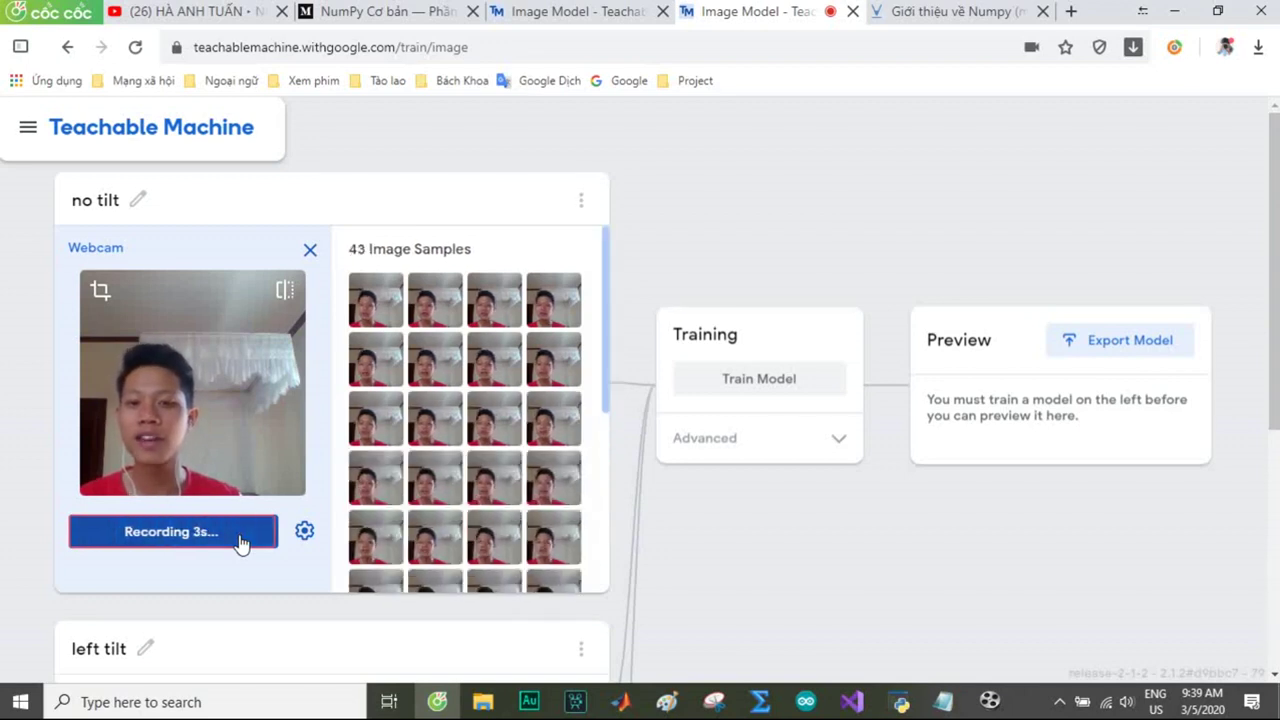
- Record three seconds of webcam samples for the left tilt class
scroll(266, 460, down, 4)
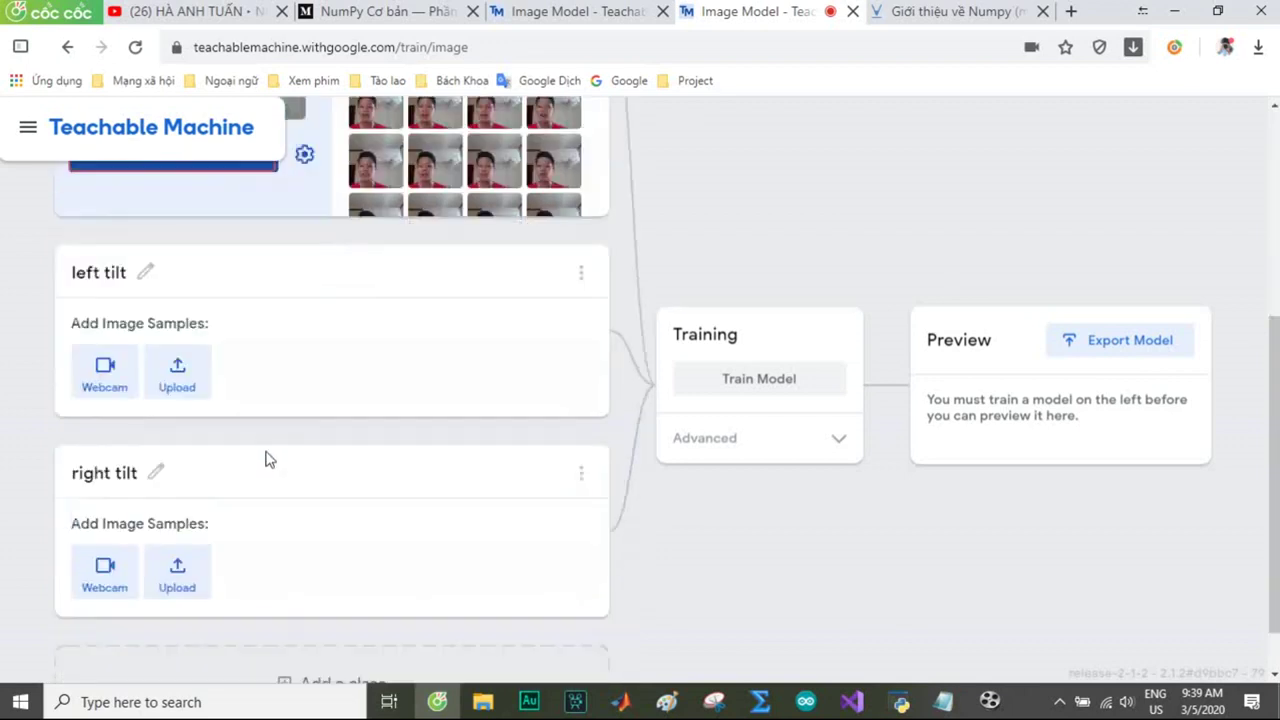
click(118, 381)
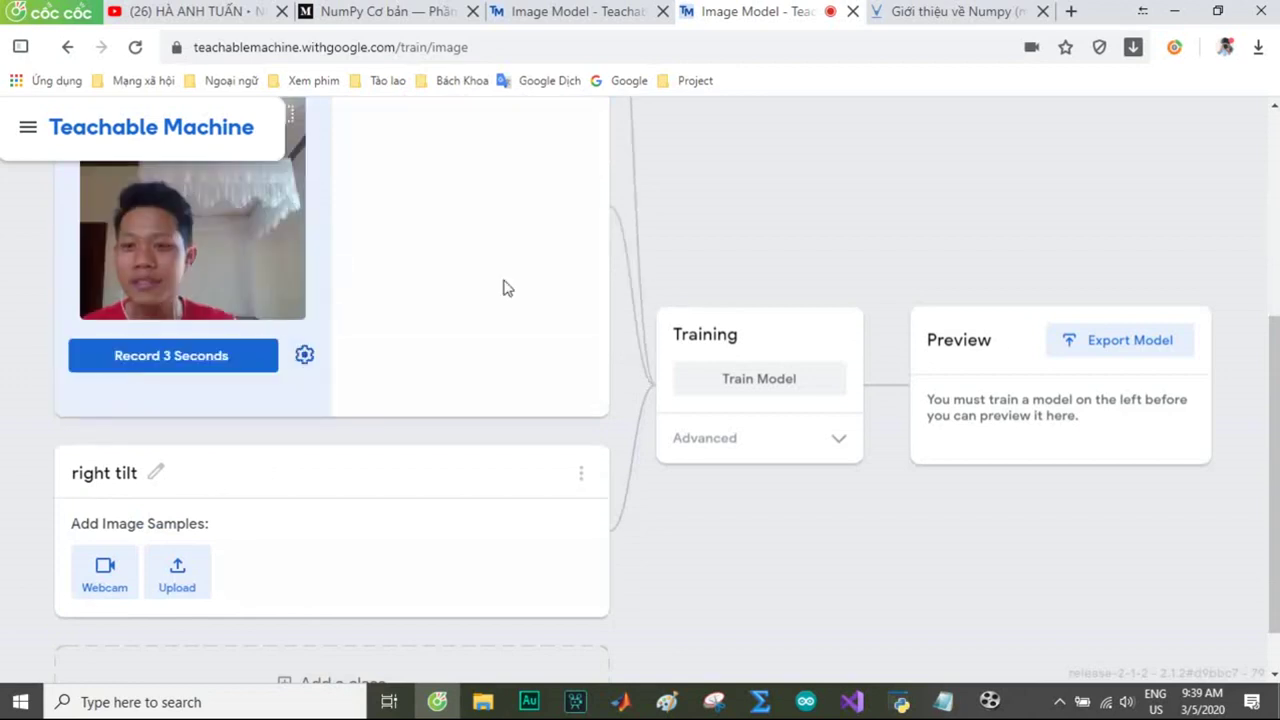
scroll(507, 288, up, 1)
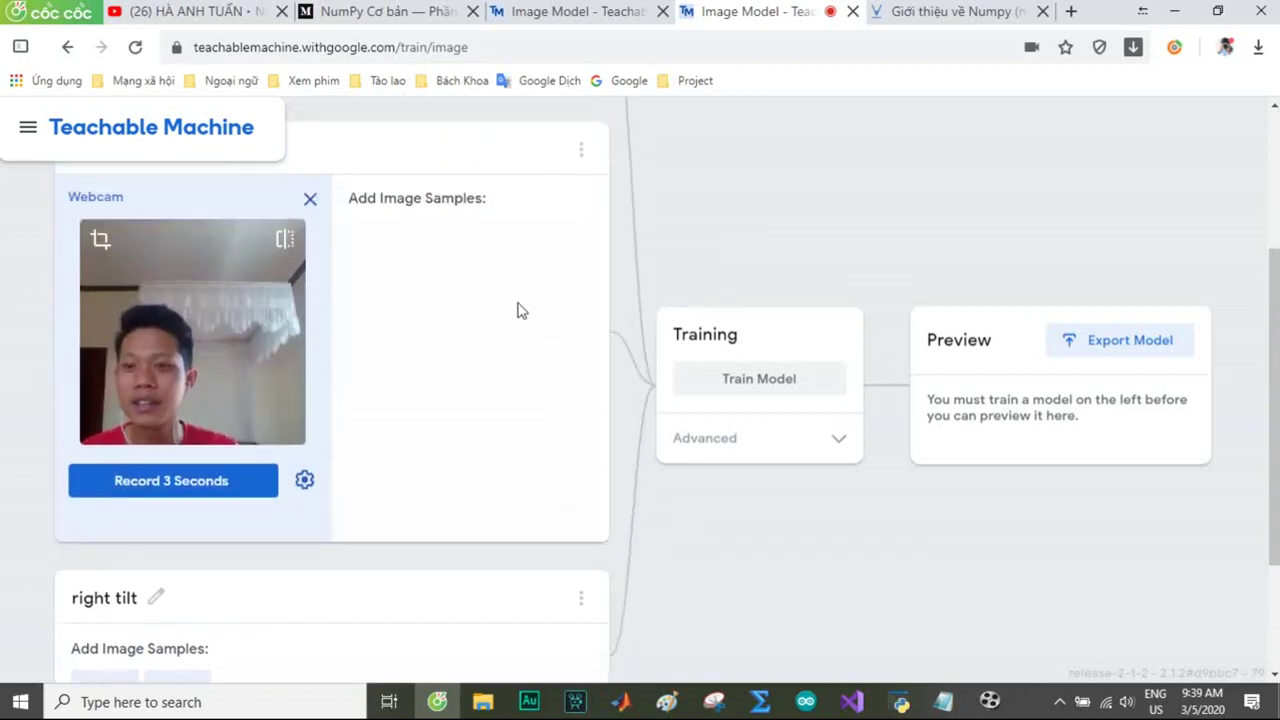
click(216, 484)
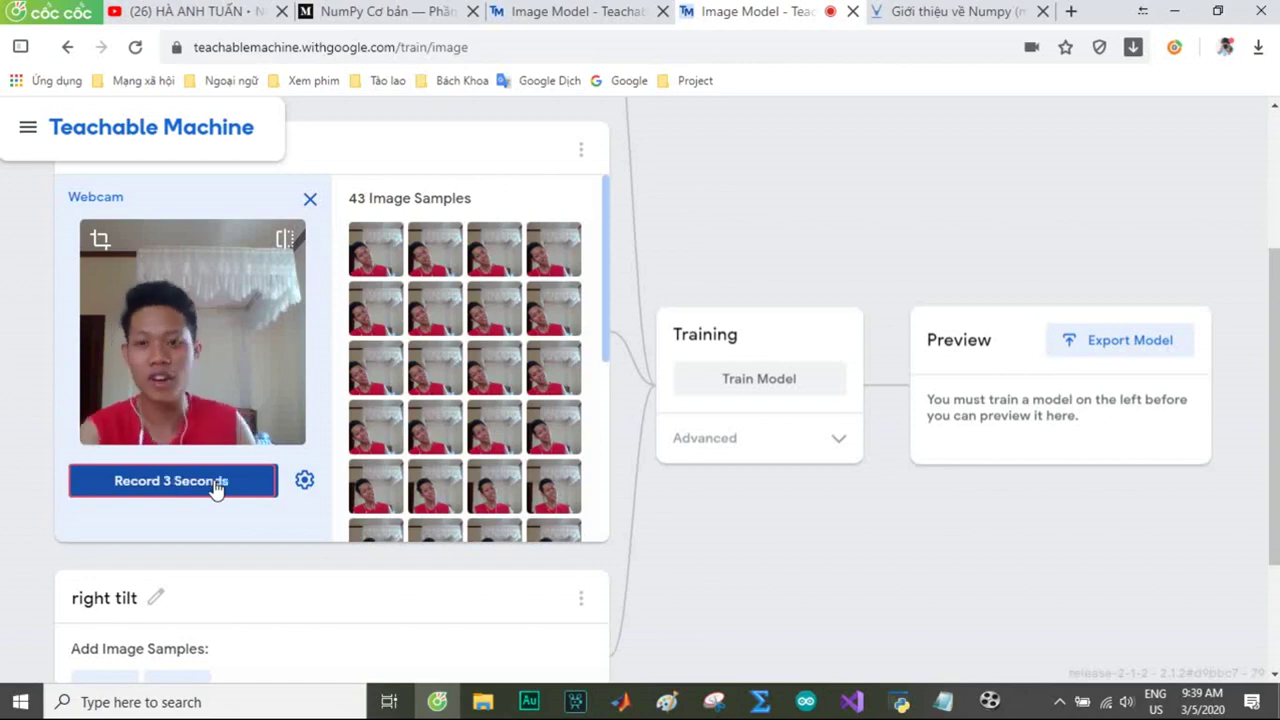
- Record three seconds of webcam samples for the right tilt class
scroll(518, 340, up, 3)
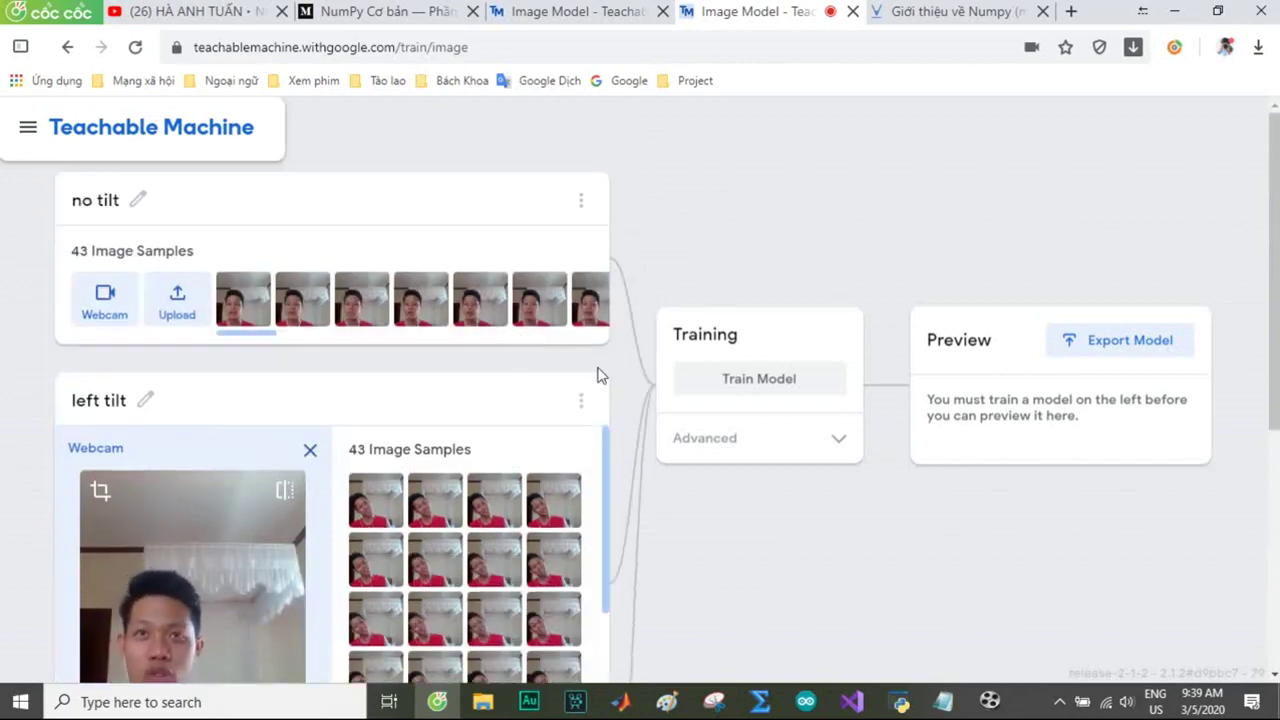
scroll(513, 390, down, 1)
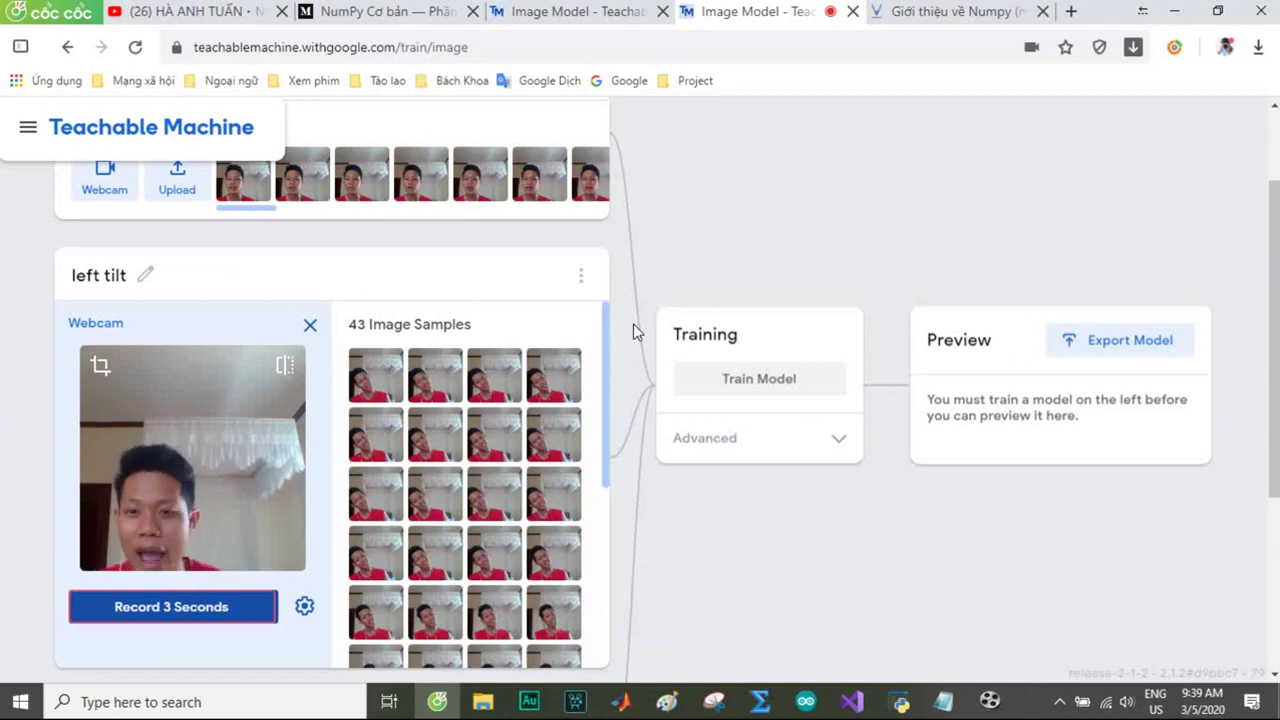
mouse_move(538, 380)
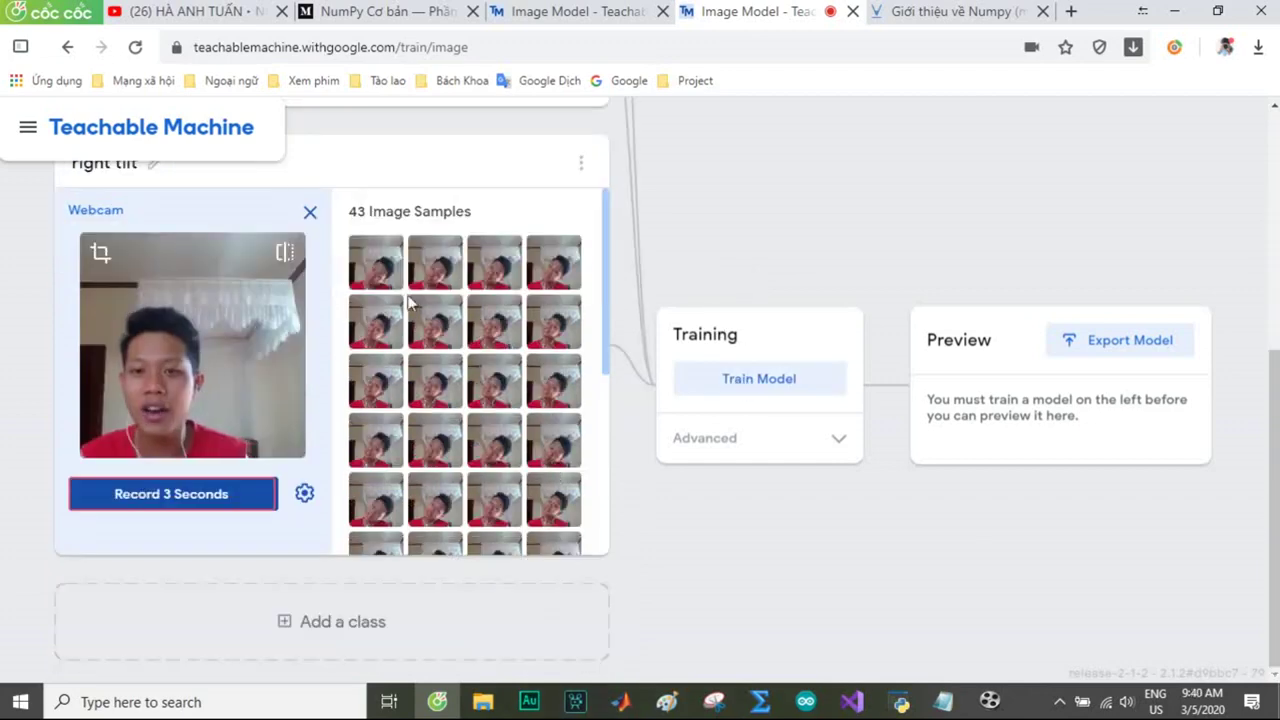
- Review the image samples of the three classes and open the advanced training settings
scroll(430, 320, up, 5)
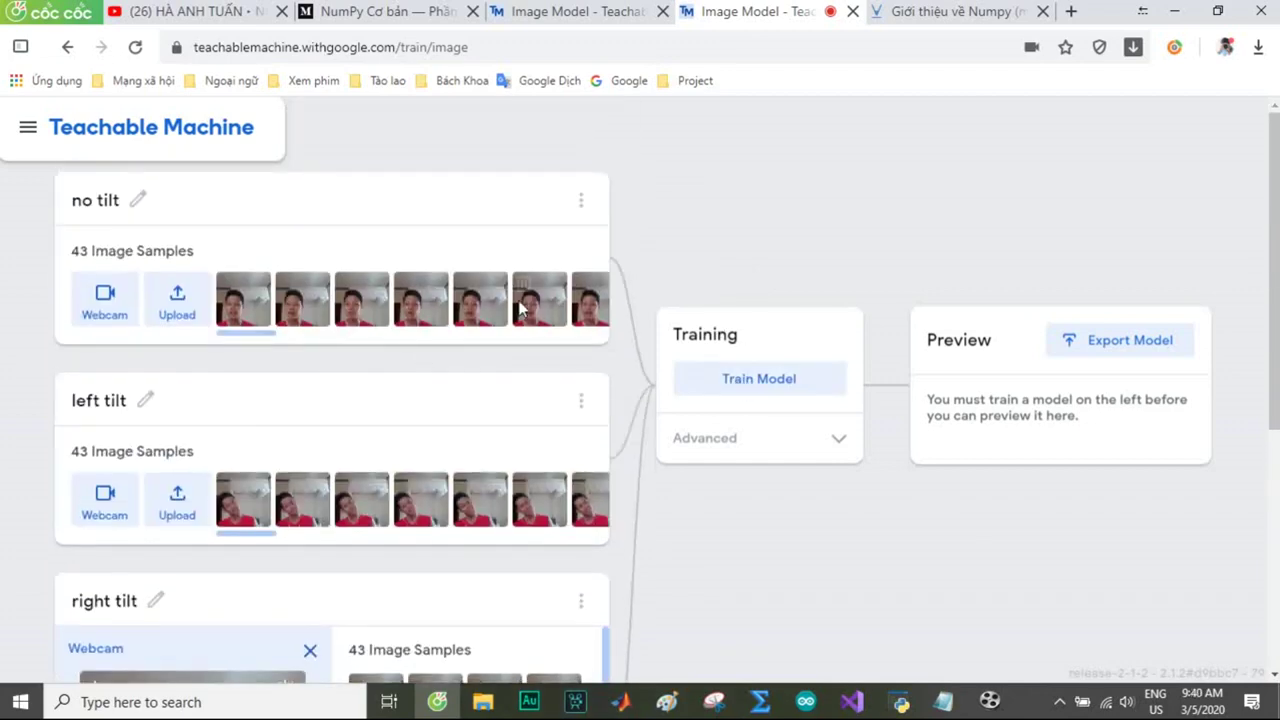
scroll(520, 300, down, 2)
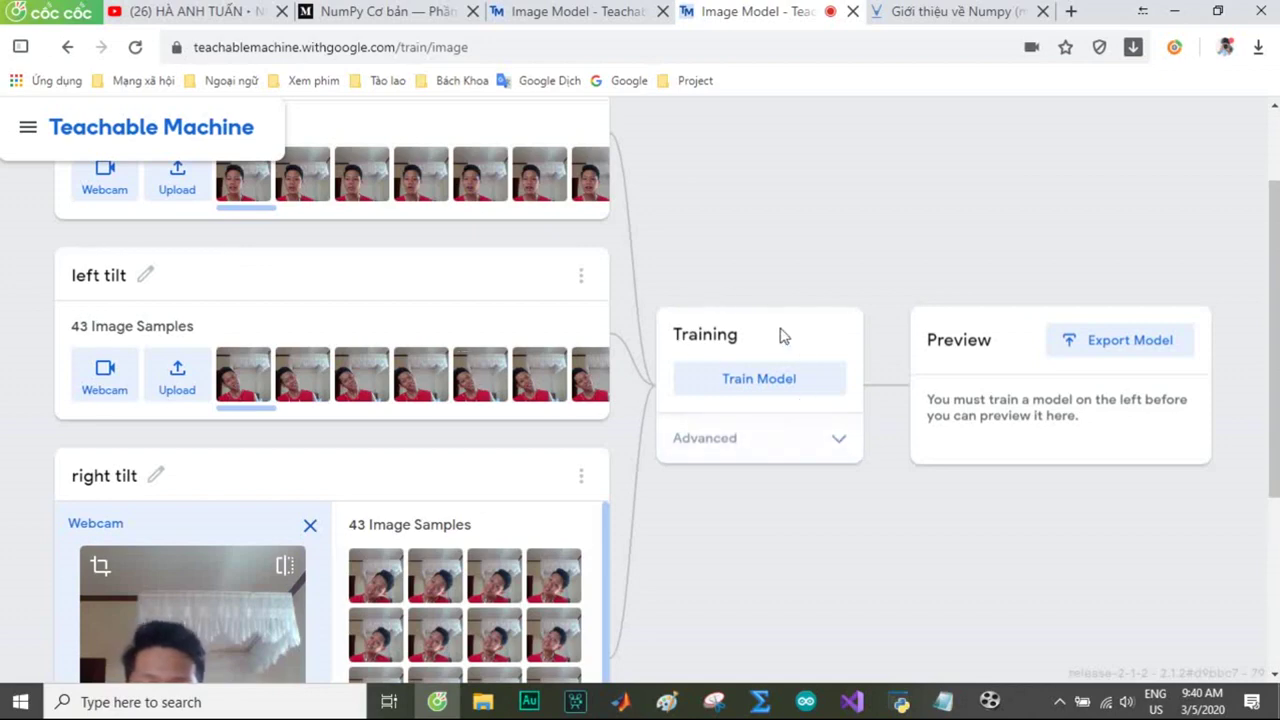
click(825, 451)
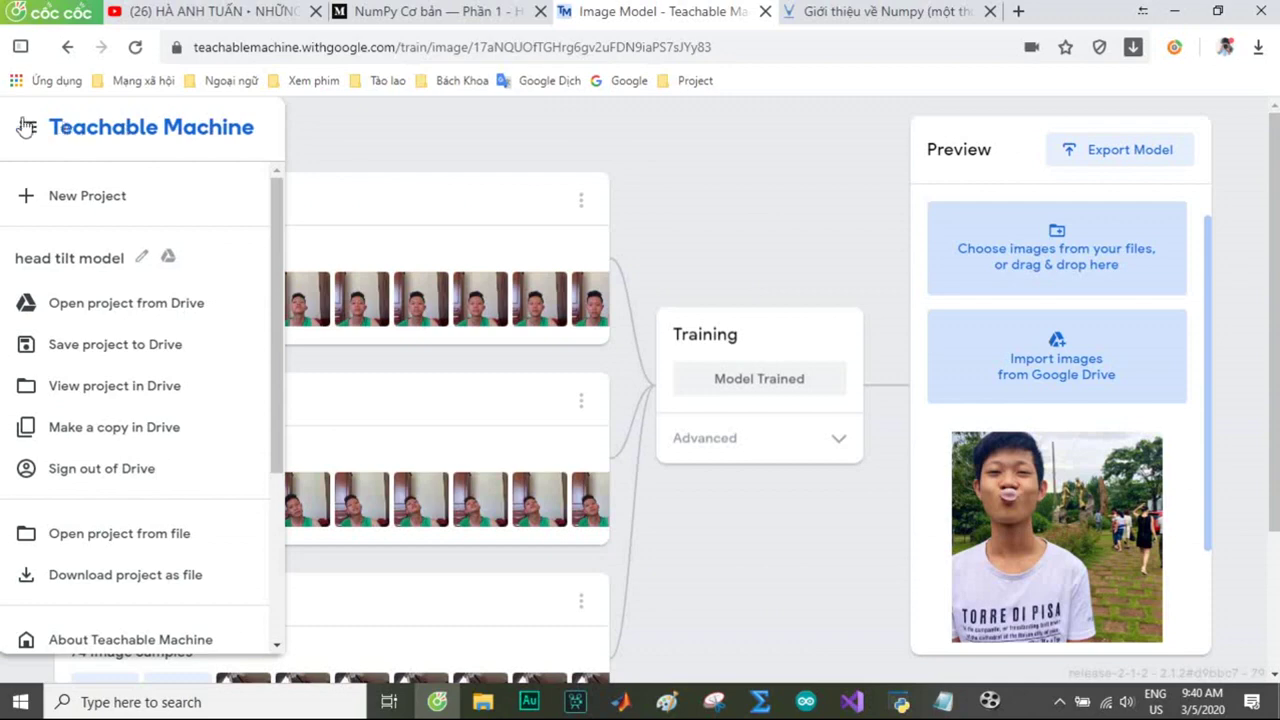
- Preview the trained head tilt model with the webcam as live input and check the available input sources
click(26, 127)
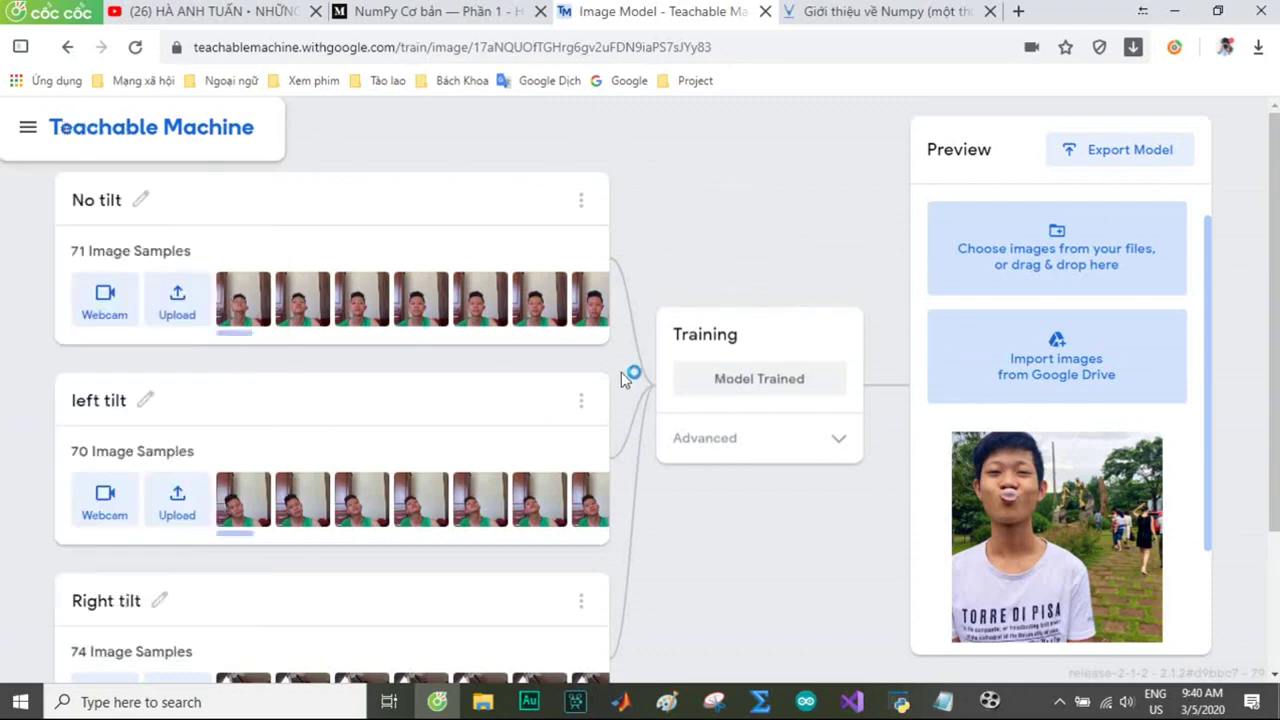
drag(1220, 274, 1189, 220)
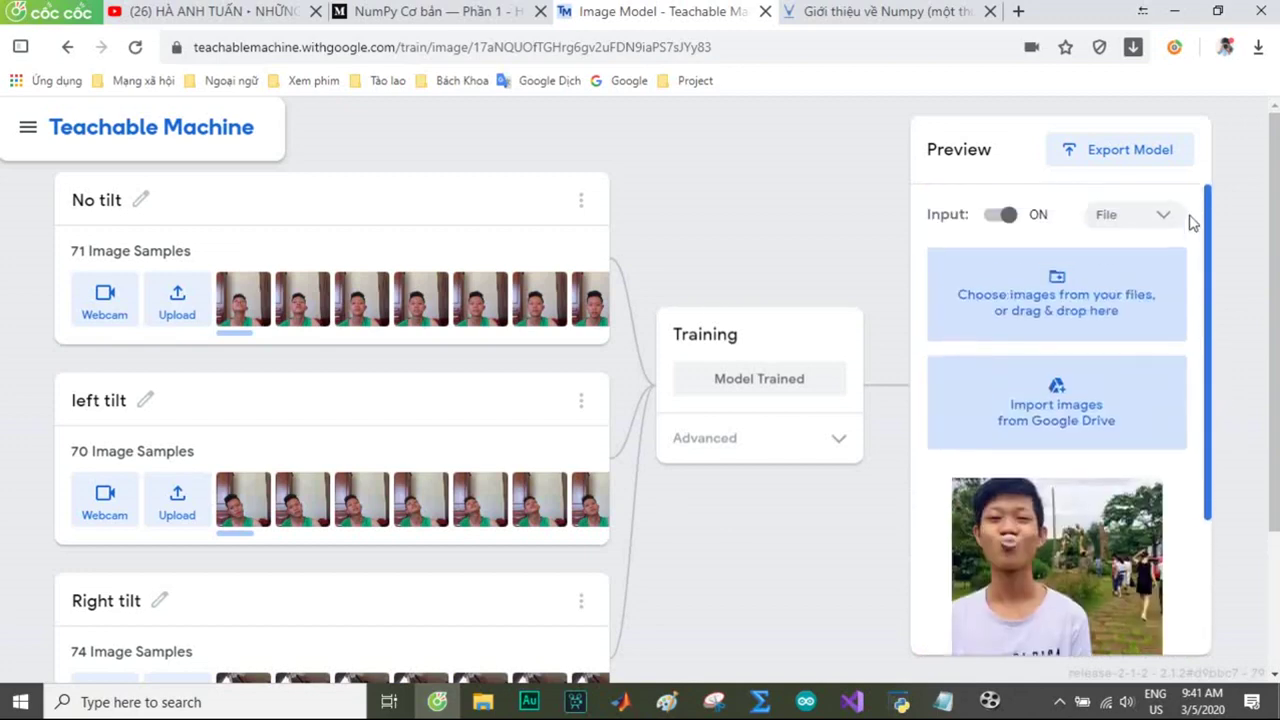
click(1001, 216)
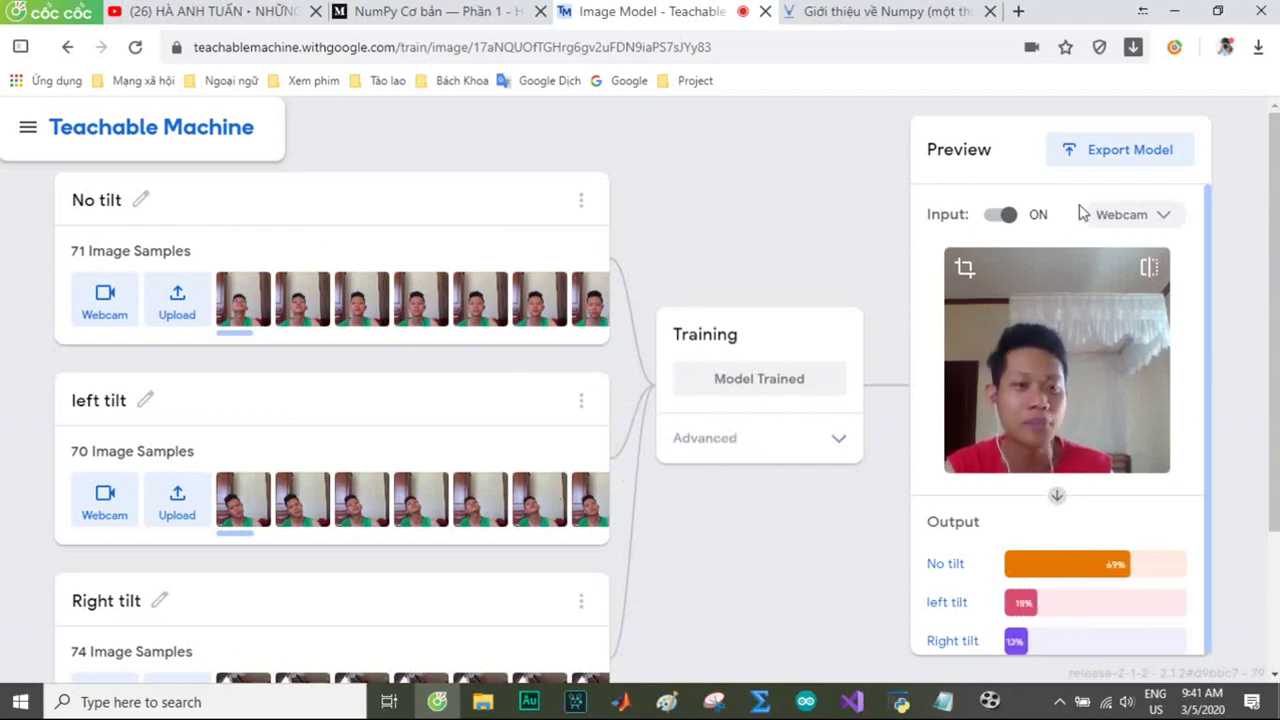
click(1138, 222)
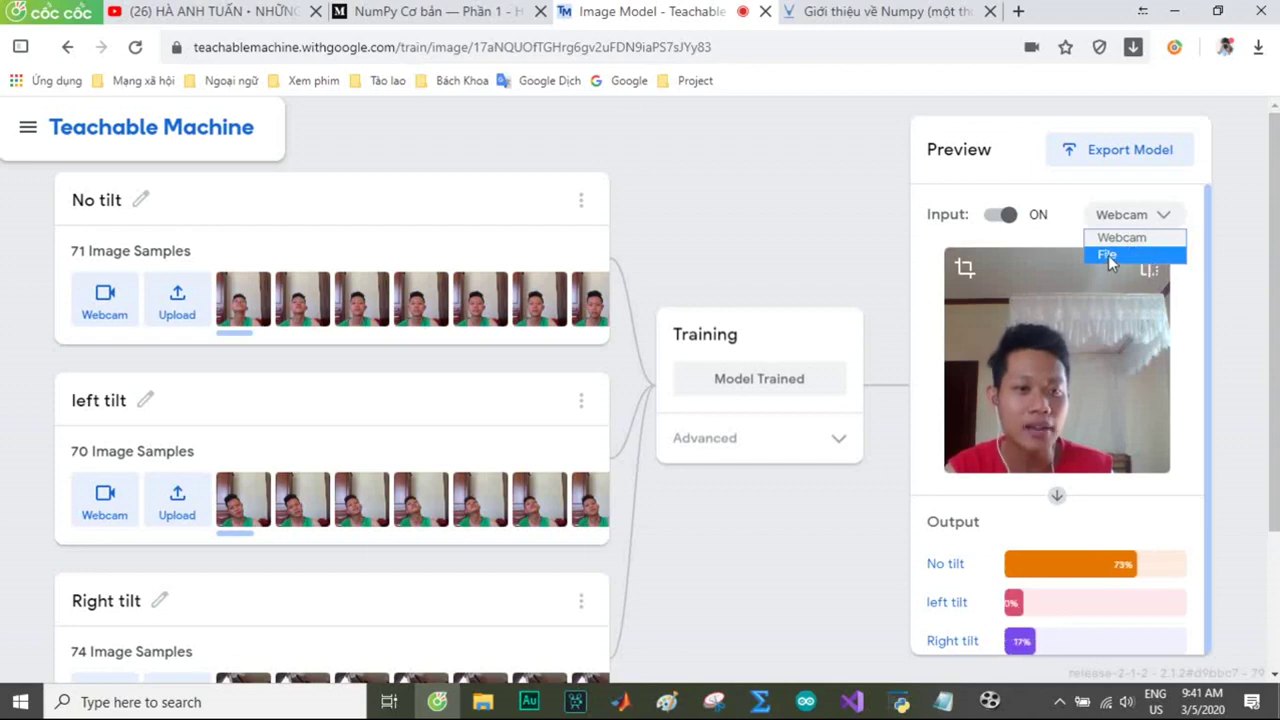
click(866, 229)
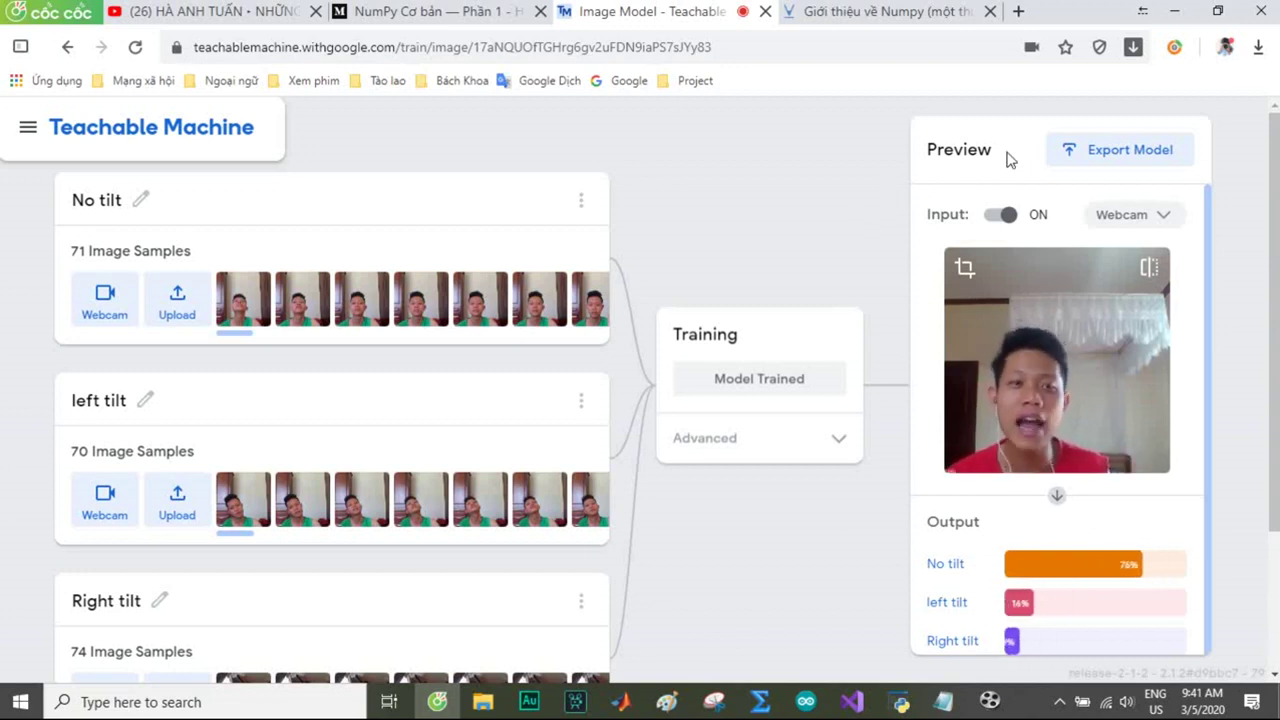
- Examine the model's export options, comparing the Javascript and p5.js snippets for Tensorflow.js, and view the Tensorflow format
click(1093, 158)
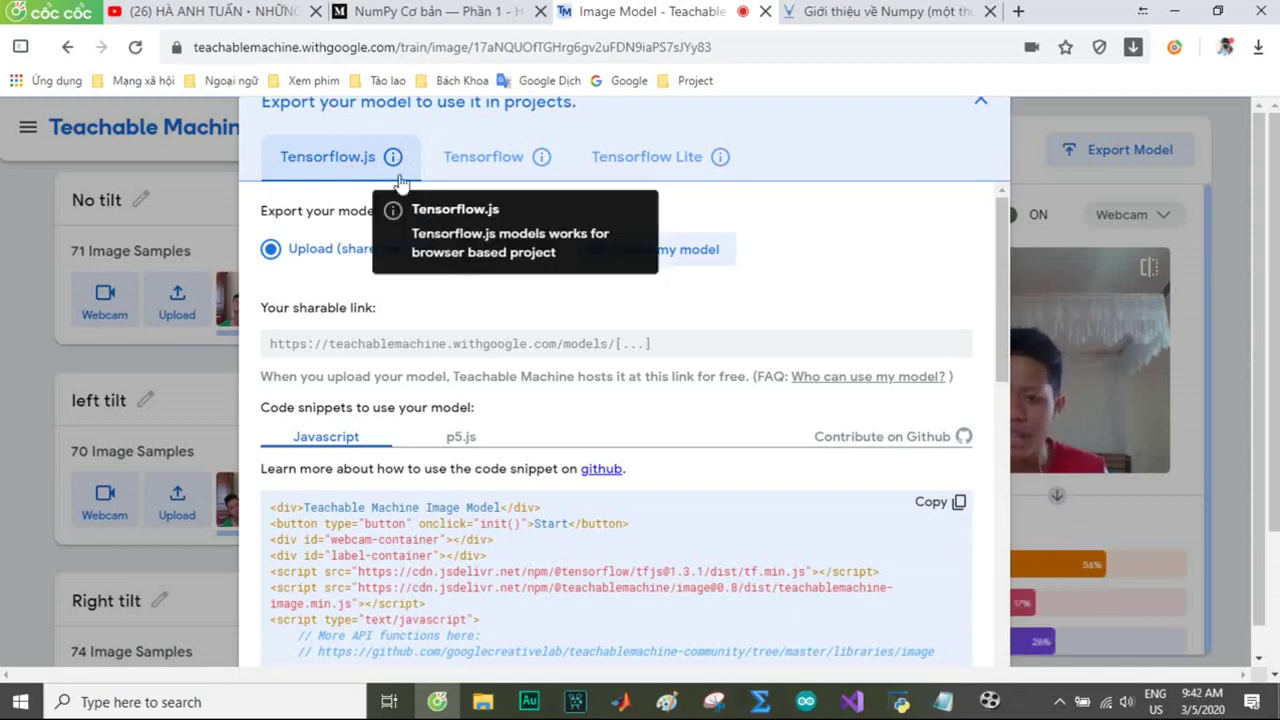
scroll(545, 397, down, 1)
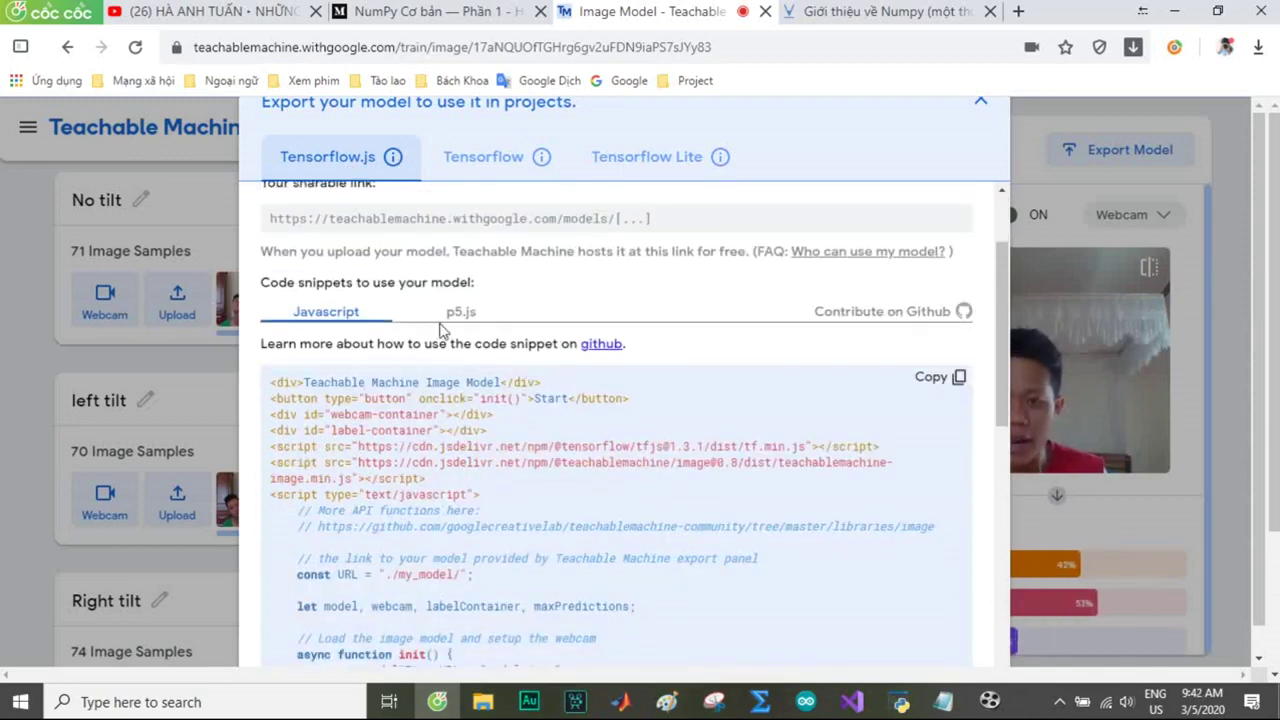
click(457, 318)
click(334, 316)
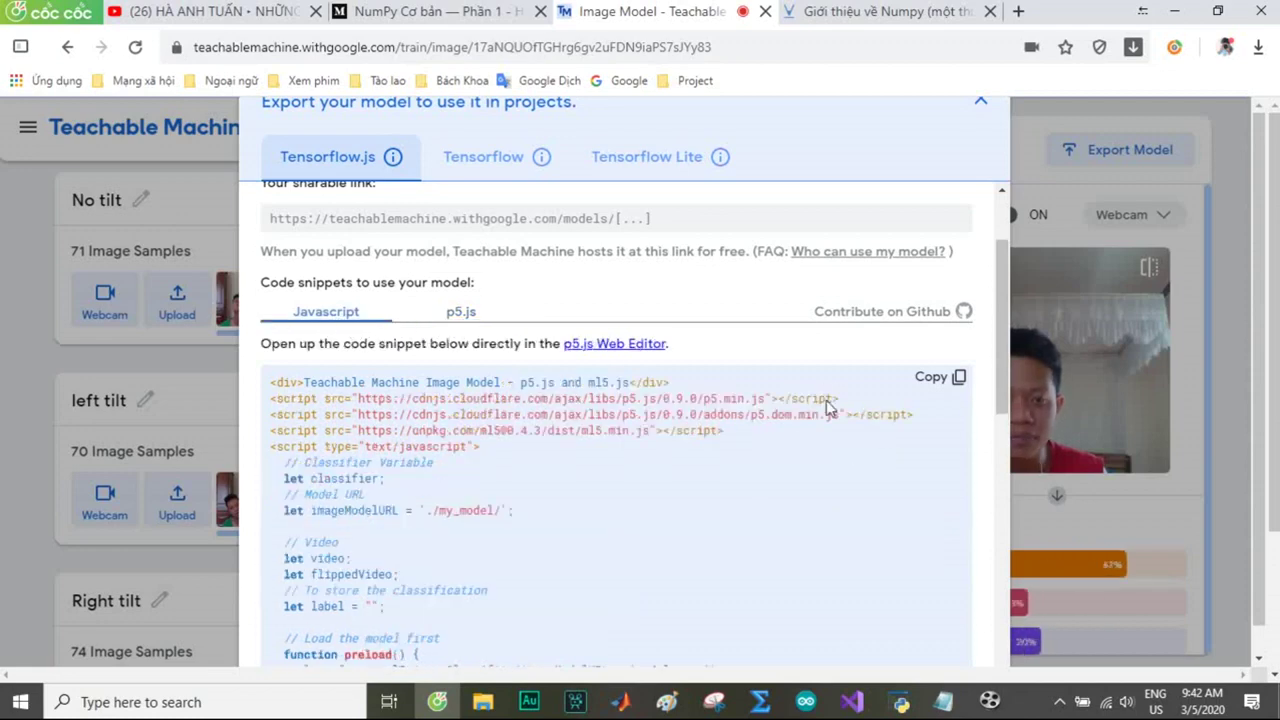
scroll(535, 481, down, 1)
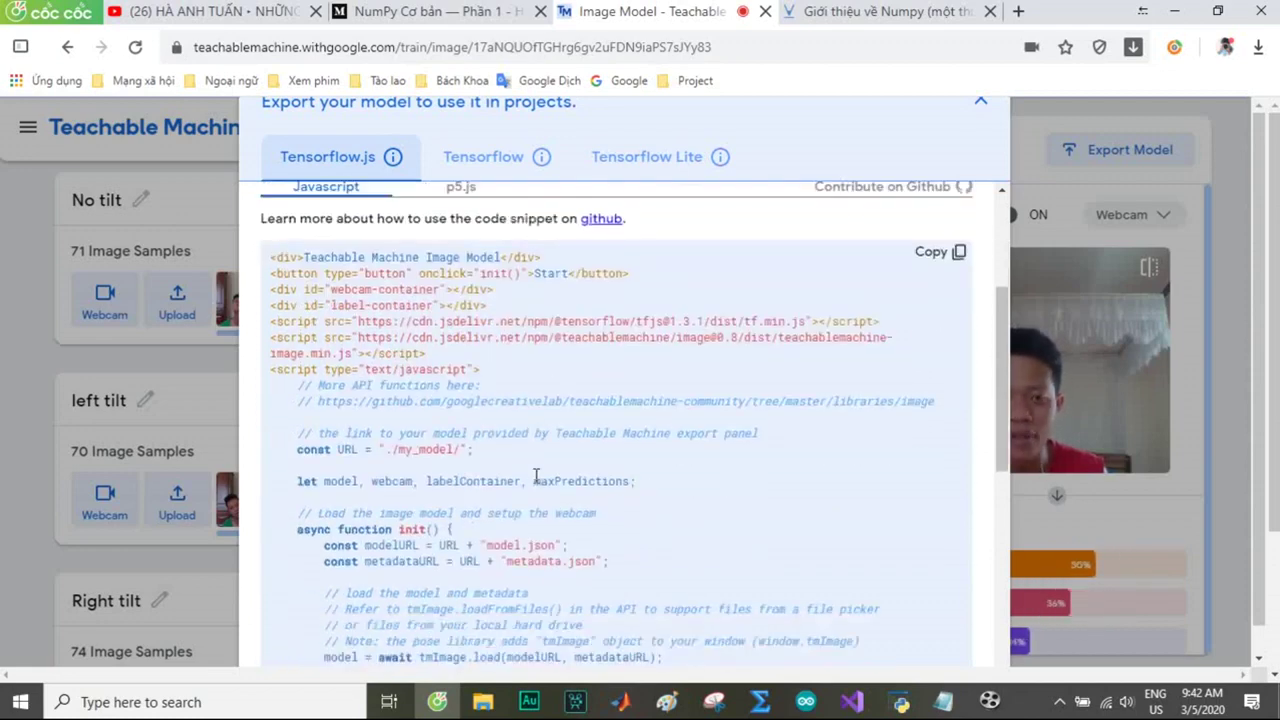
scroll(535, 481, up, 2)
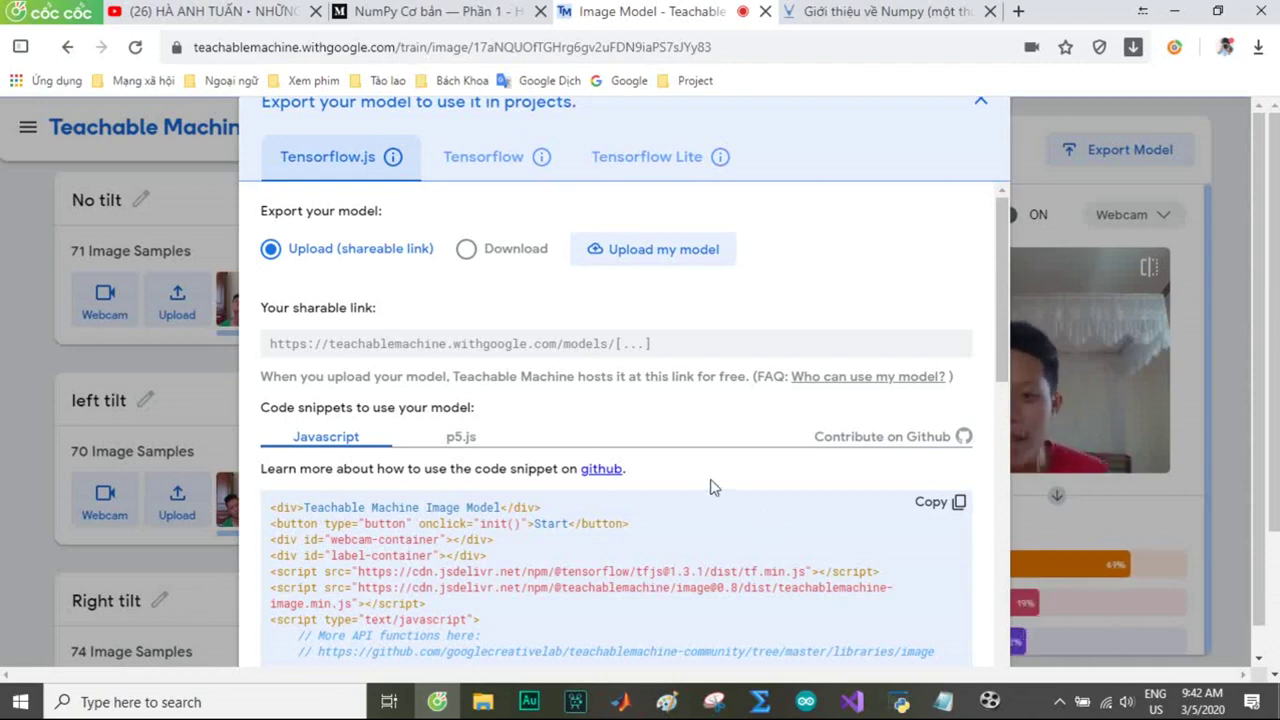
click(487, 163)
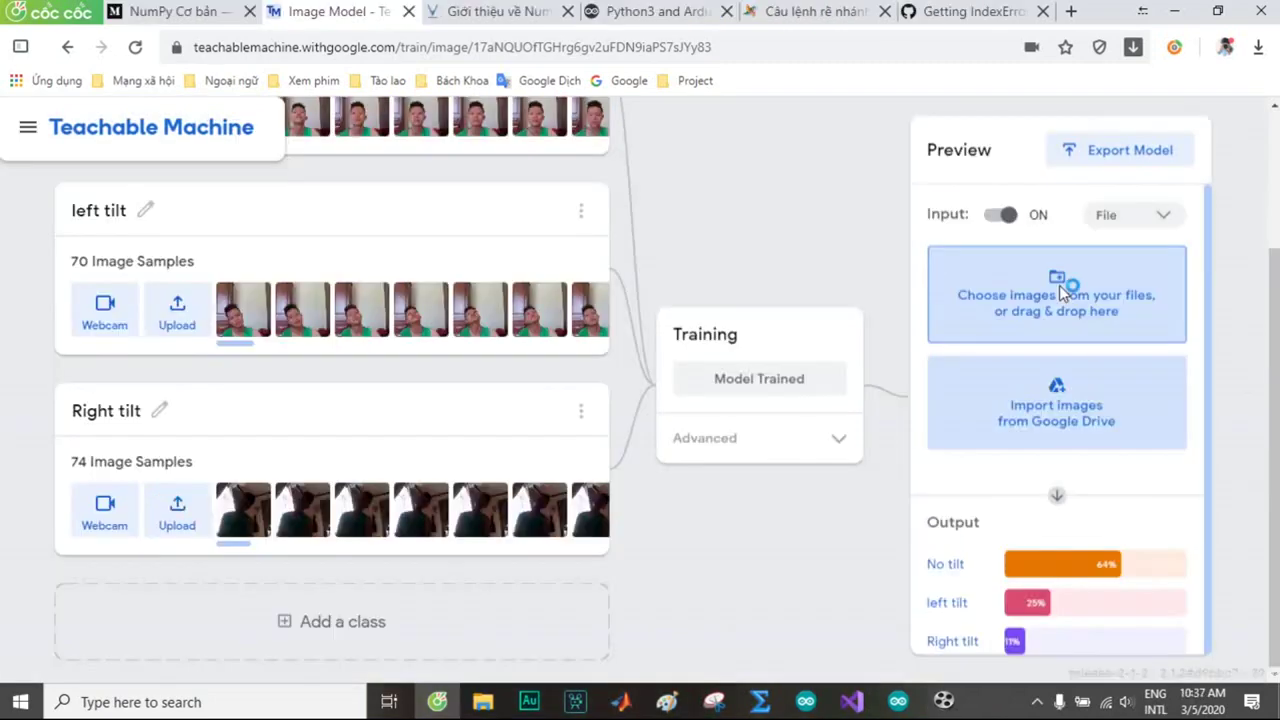
- Test the model's preview on pythonimage.jpg from the inner PythonArduino 2 folder and examine the output per class
click(1059, 285)
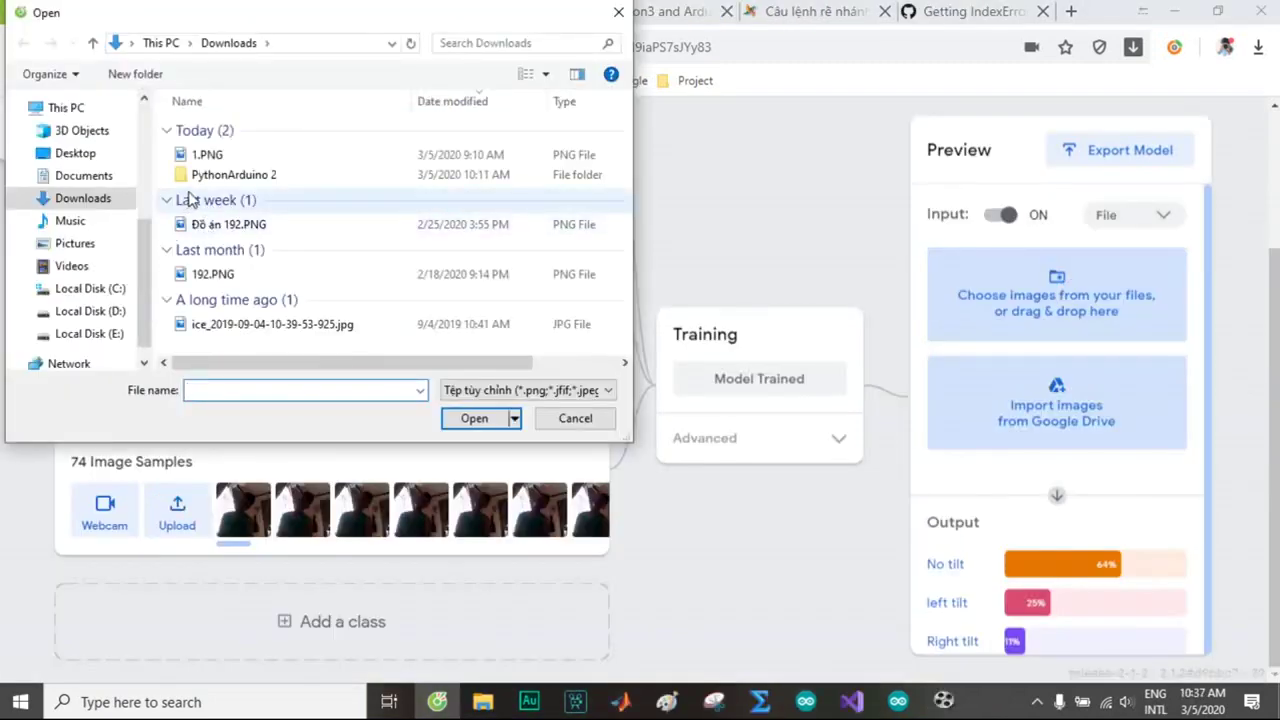
double_click(205, 178)
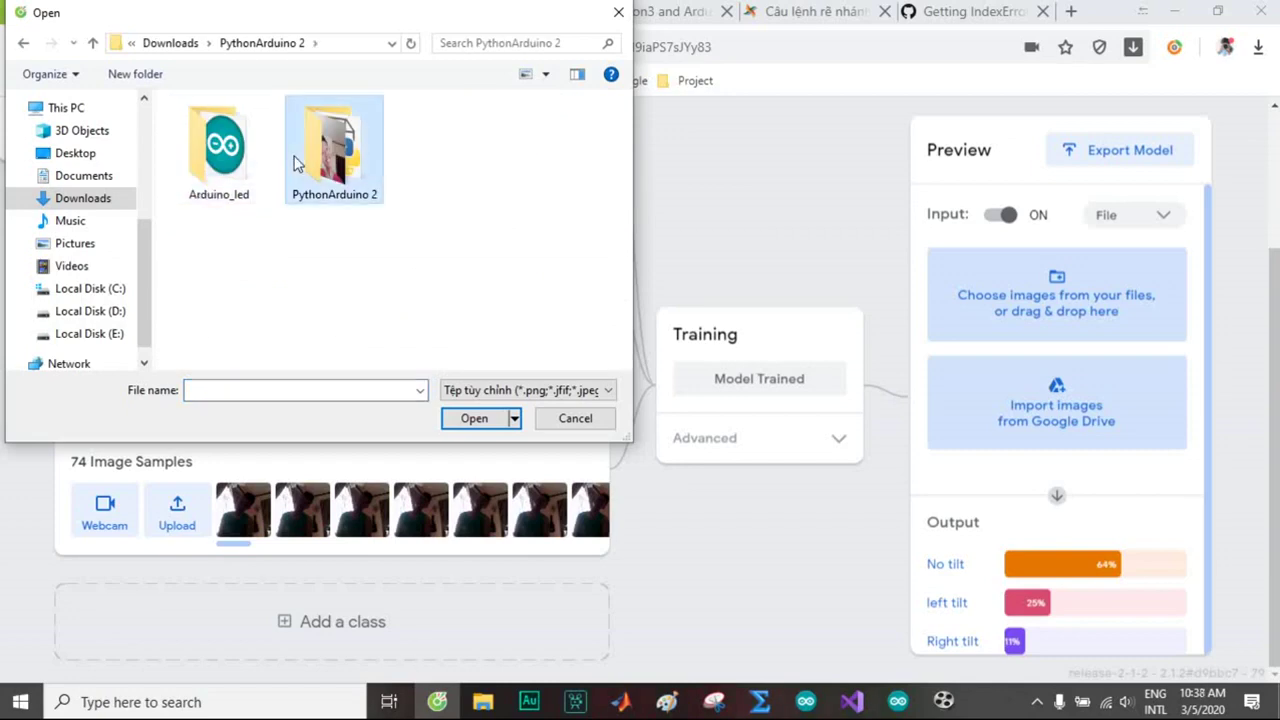
double_click(334, 150)
click(337, 175)
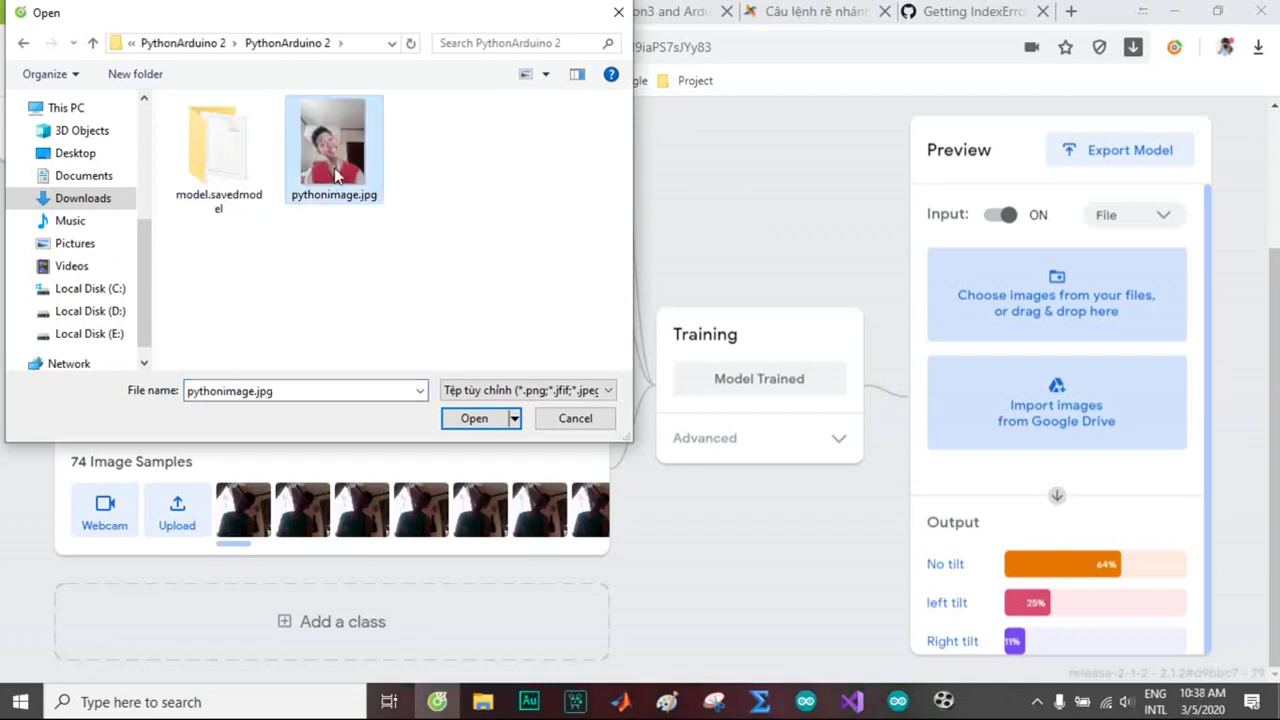
click(472, 419)
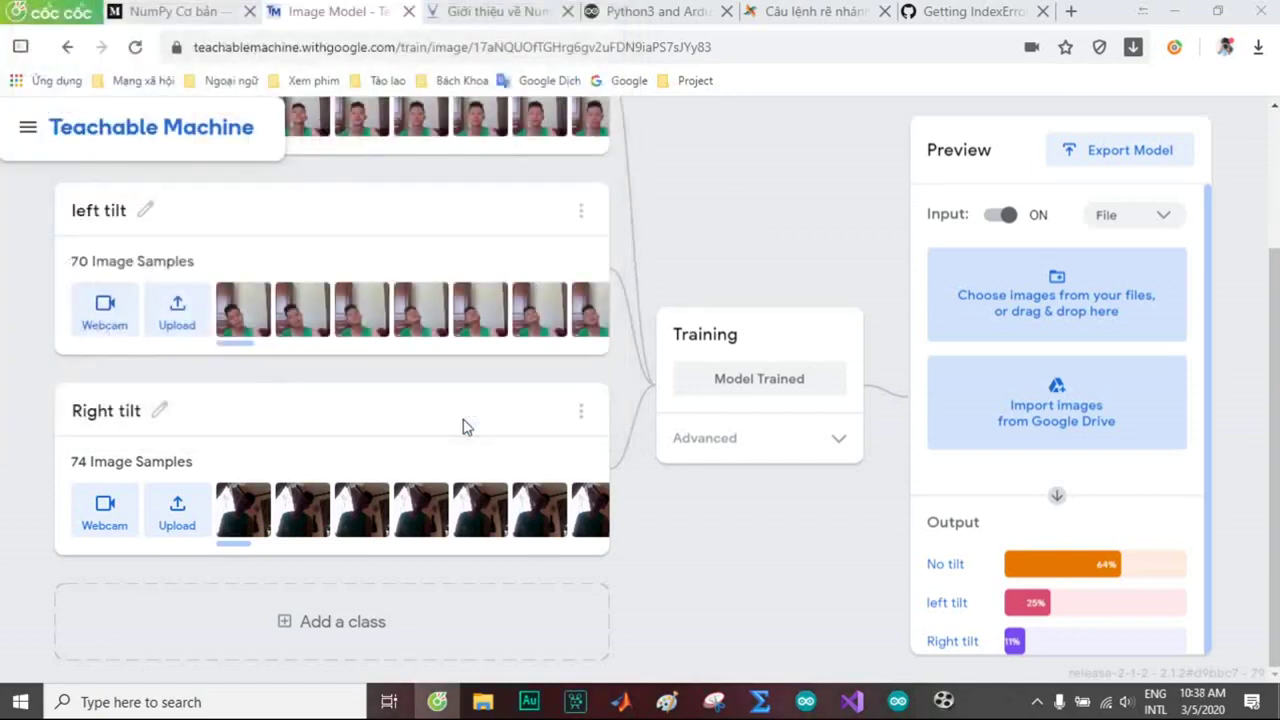
scroll(988, 345, down, 3)
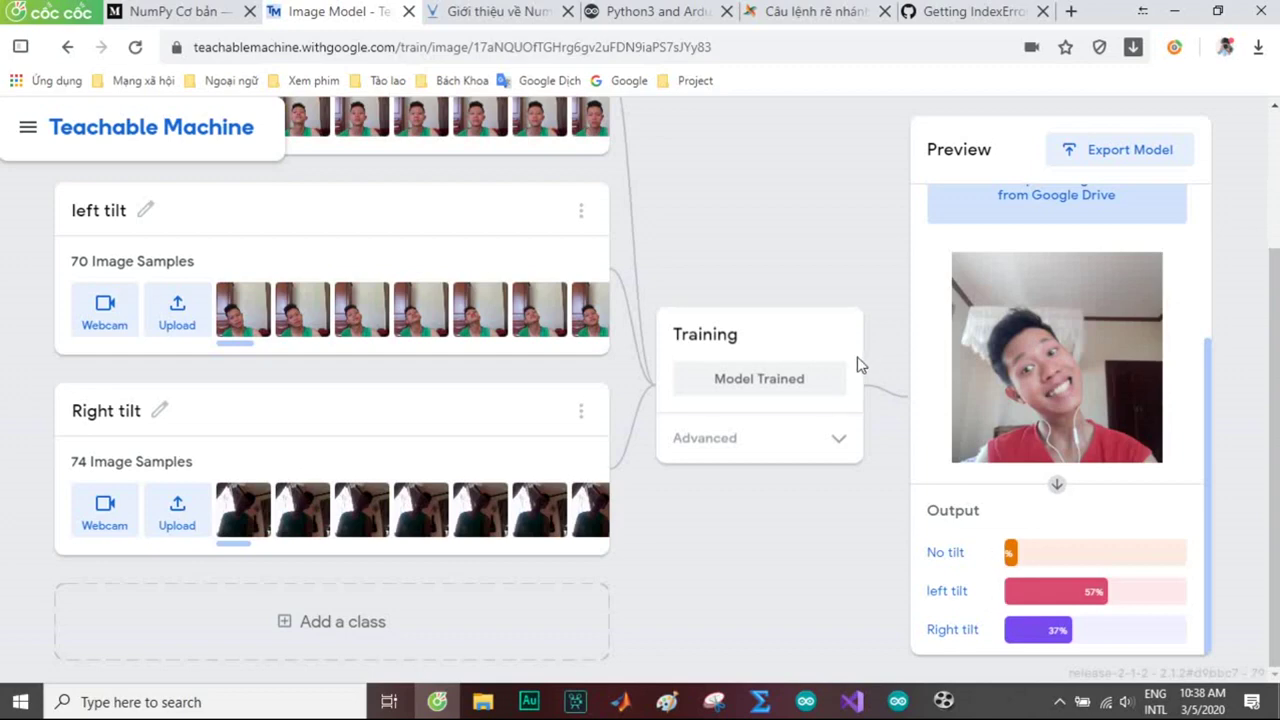
- Open the model's Tensorflow export options, compare the Keras and Savedmodel conversion types, and leave Savedmodel selected
click(1065, 150)
scroll(975, 178, up, 2)
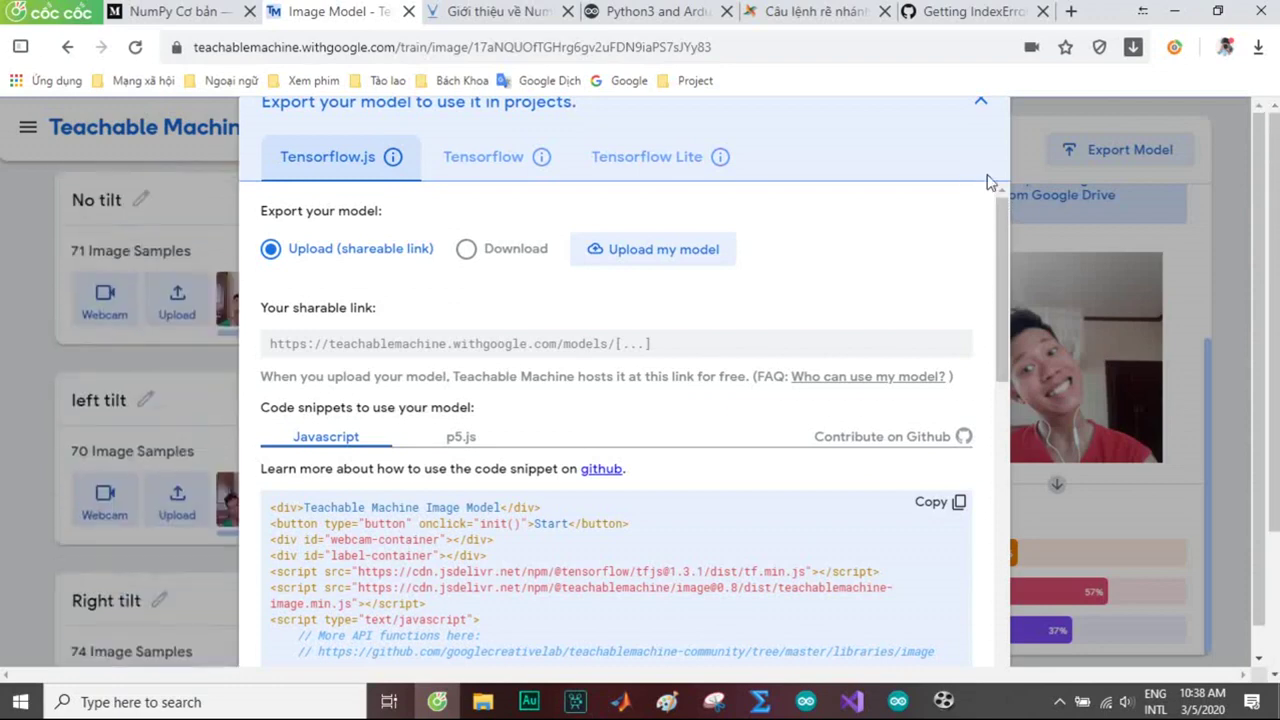
click(507, 170)
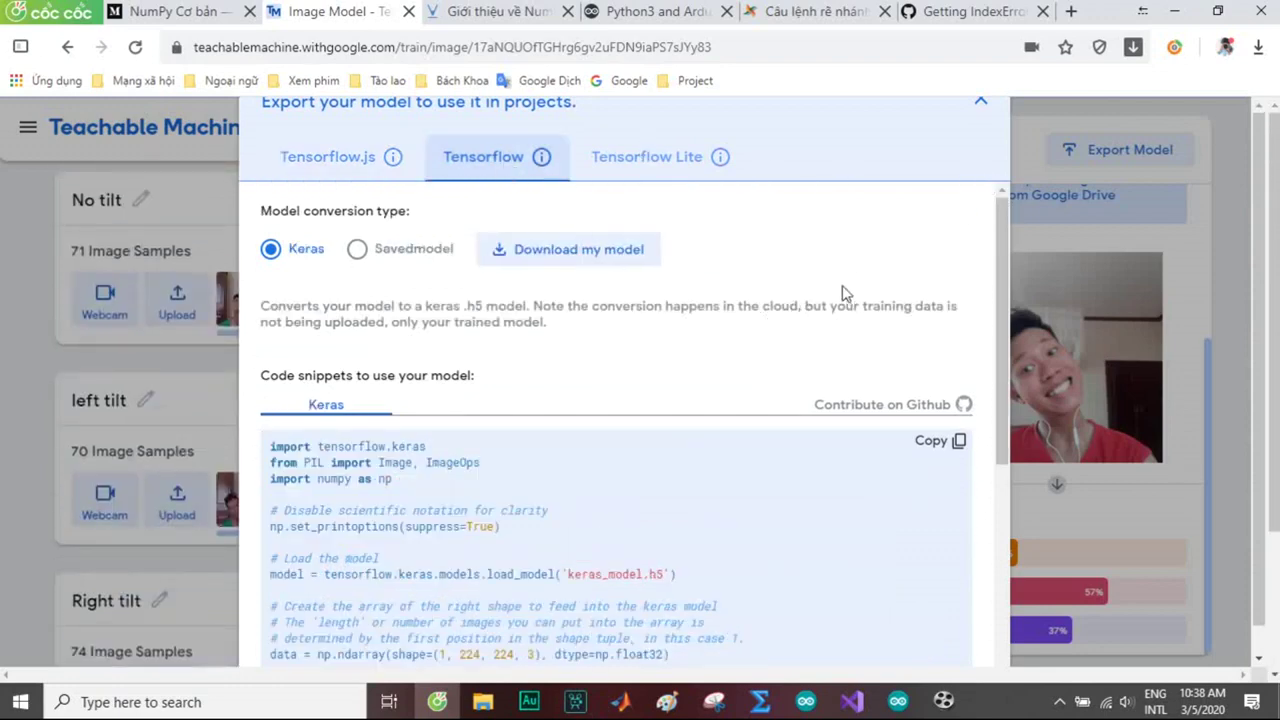
click(358, 250)
click(306, 255)
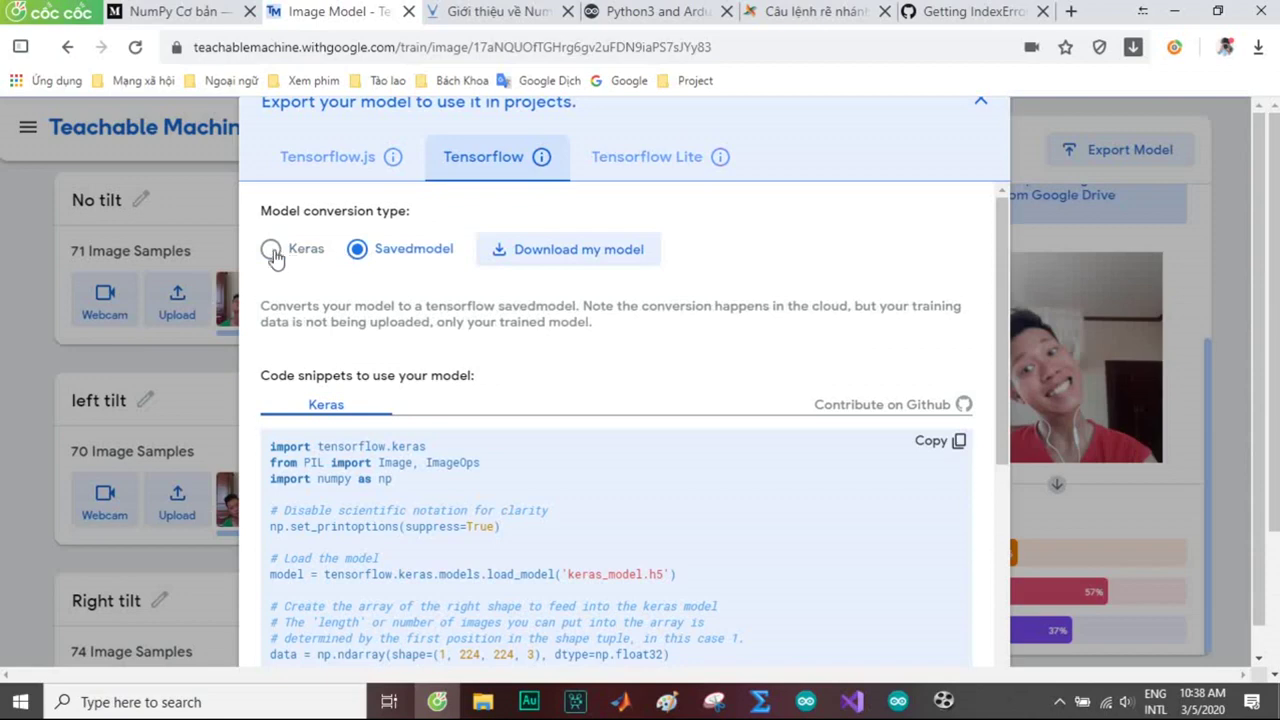
click(358, 250)
scroll(740, 350, down, 1)
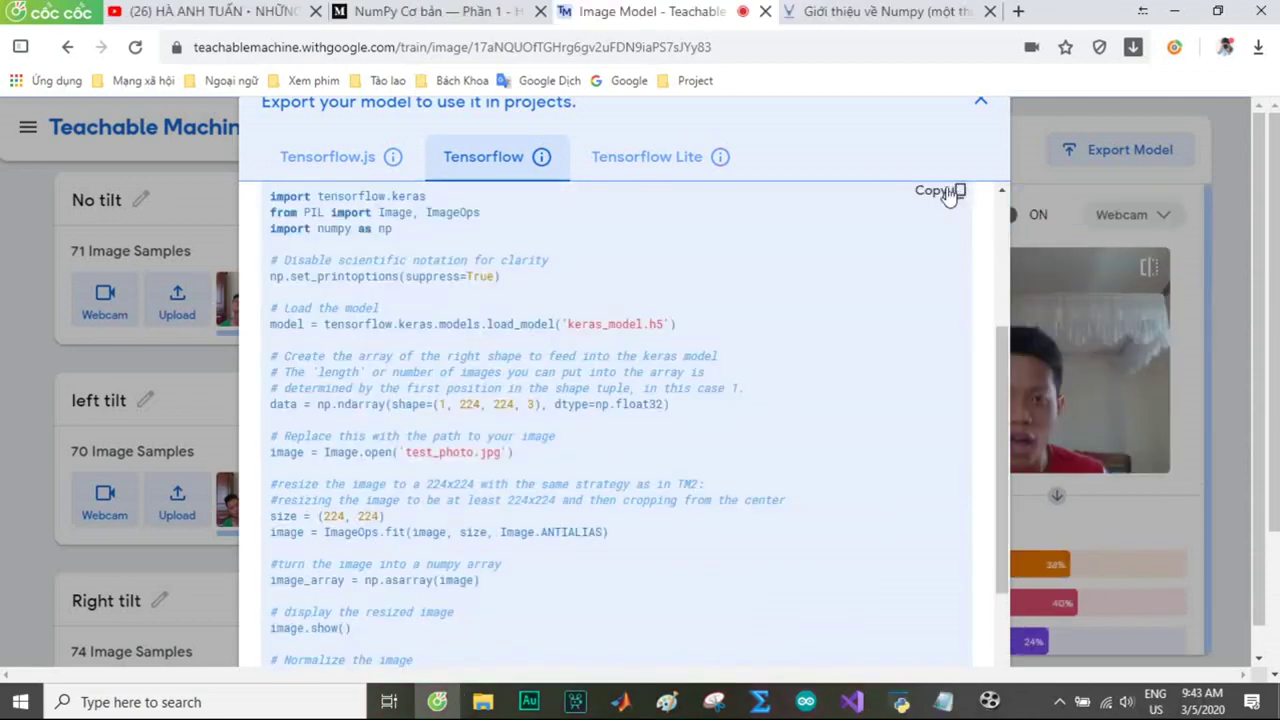
- Examine the import lines of the Keras code snippet: tensorflow.keras, Image and ImageOps from PIL, and numpy
drag(303, 212, 654, 451)
click(654, 451)
drag(273, 196, 452, 200)
click(390, 197)
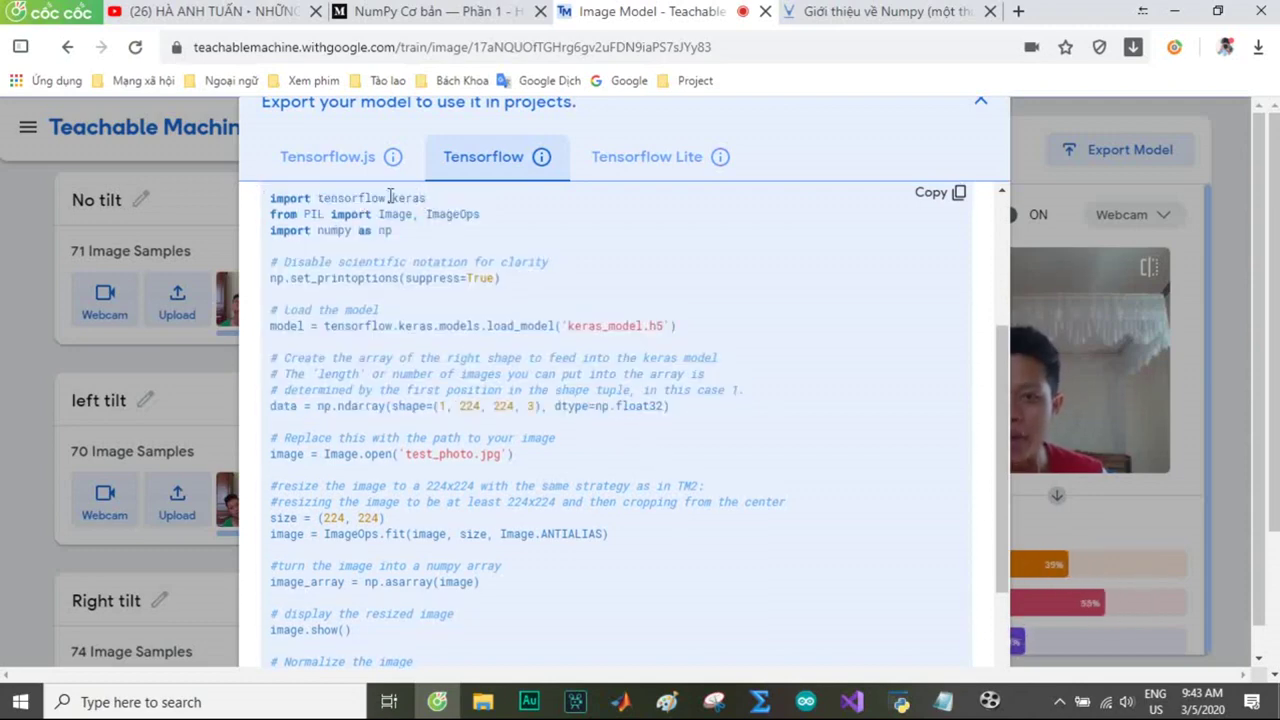
drag(320, 198, 430, 199)
scroll(434, 210, up, 1)
click(436, 262)
drag(304, 267, 326, 268)
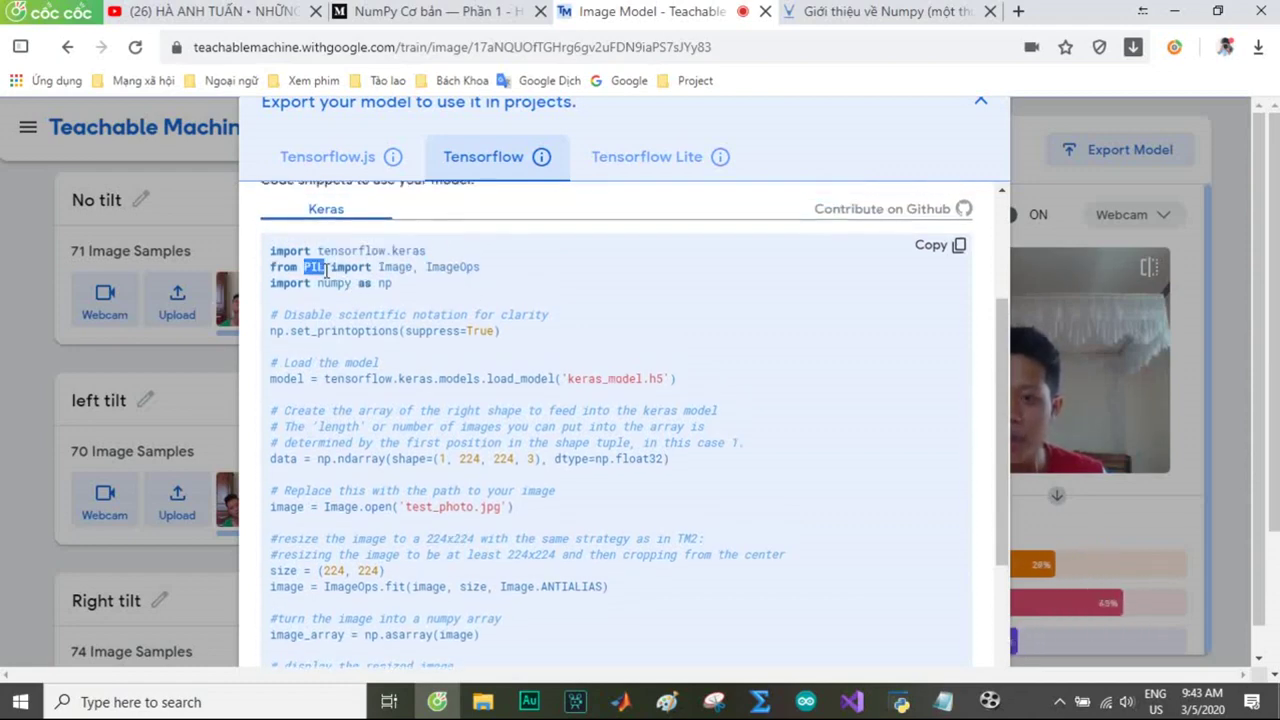
drag(488, 267, 378, 267)
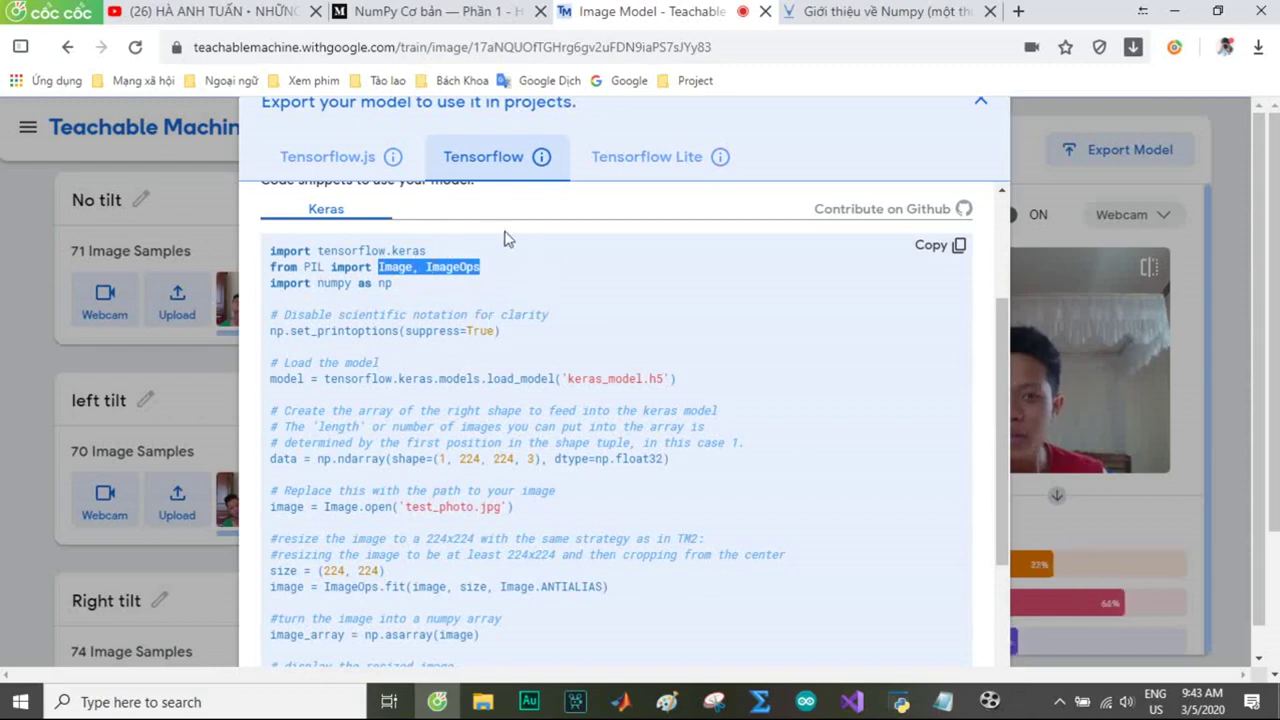
double_click(330, 284)
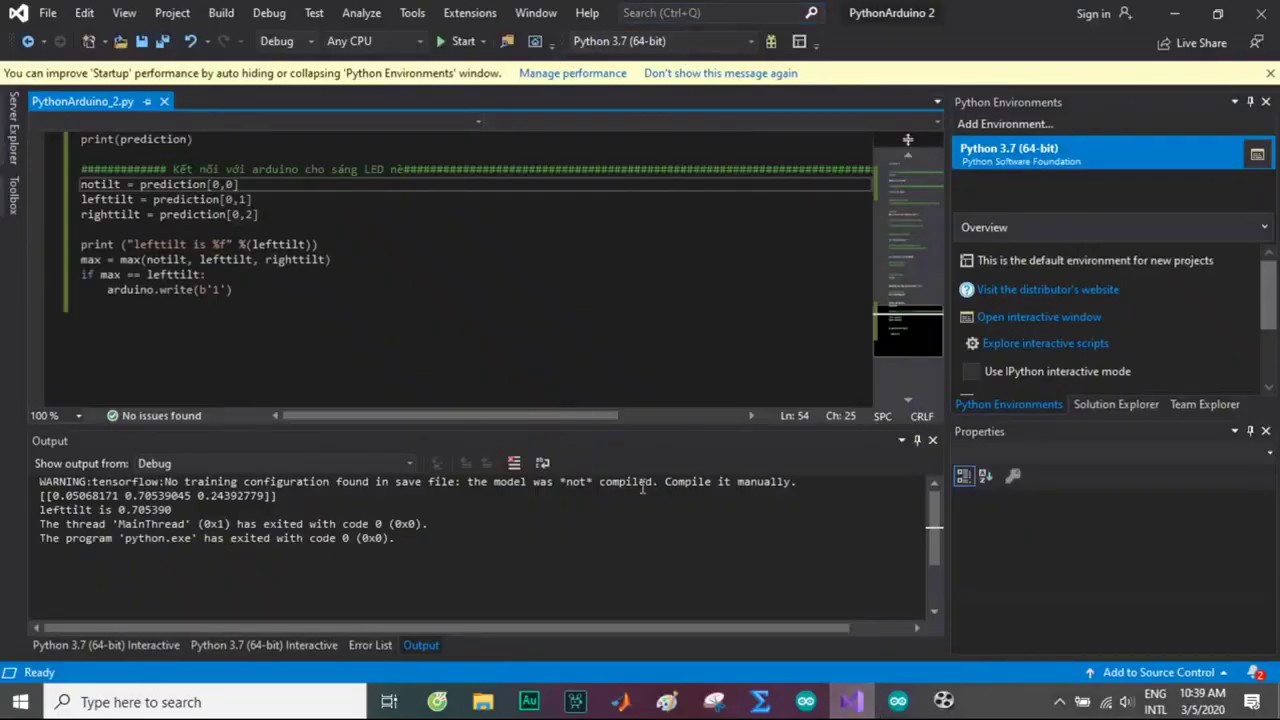
- Switch to File Explorer, open the inner PythonArduino 2 folder in Downloads, and inspect the converted model files
click(483, 702)
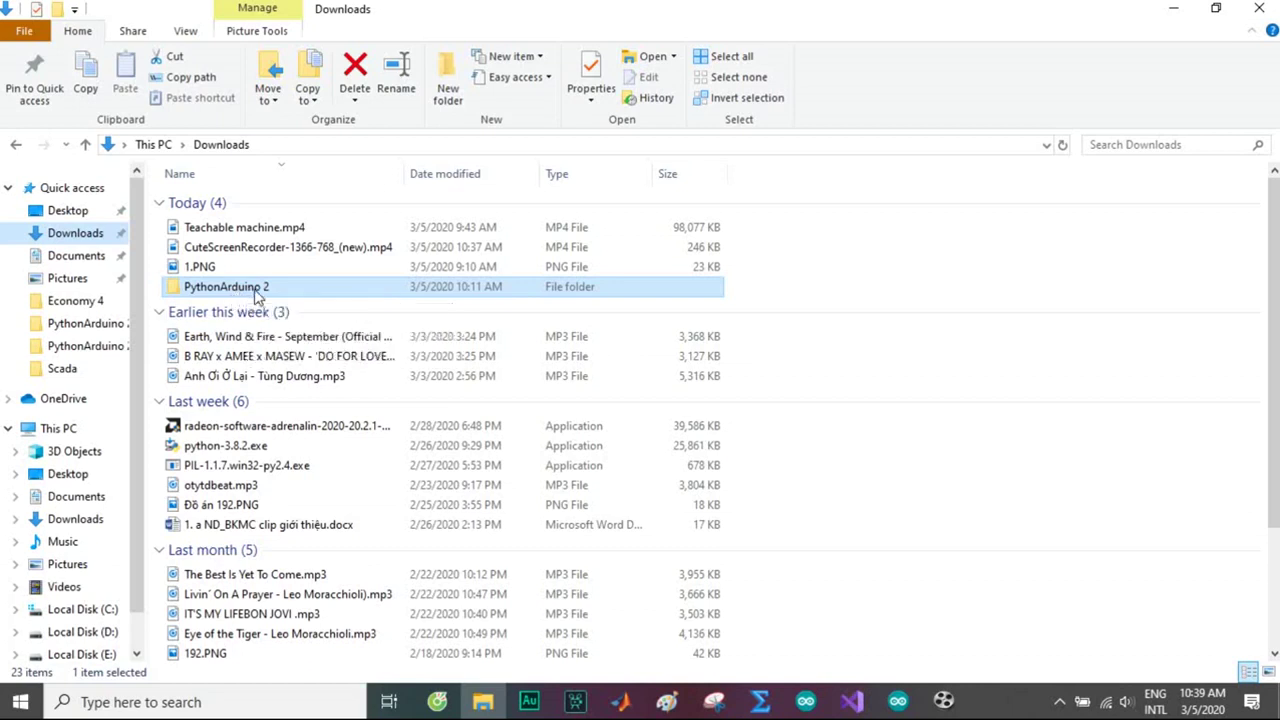
double_click(256, 290)
drag(495, 350, 310, 208)
click(449, 371)
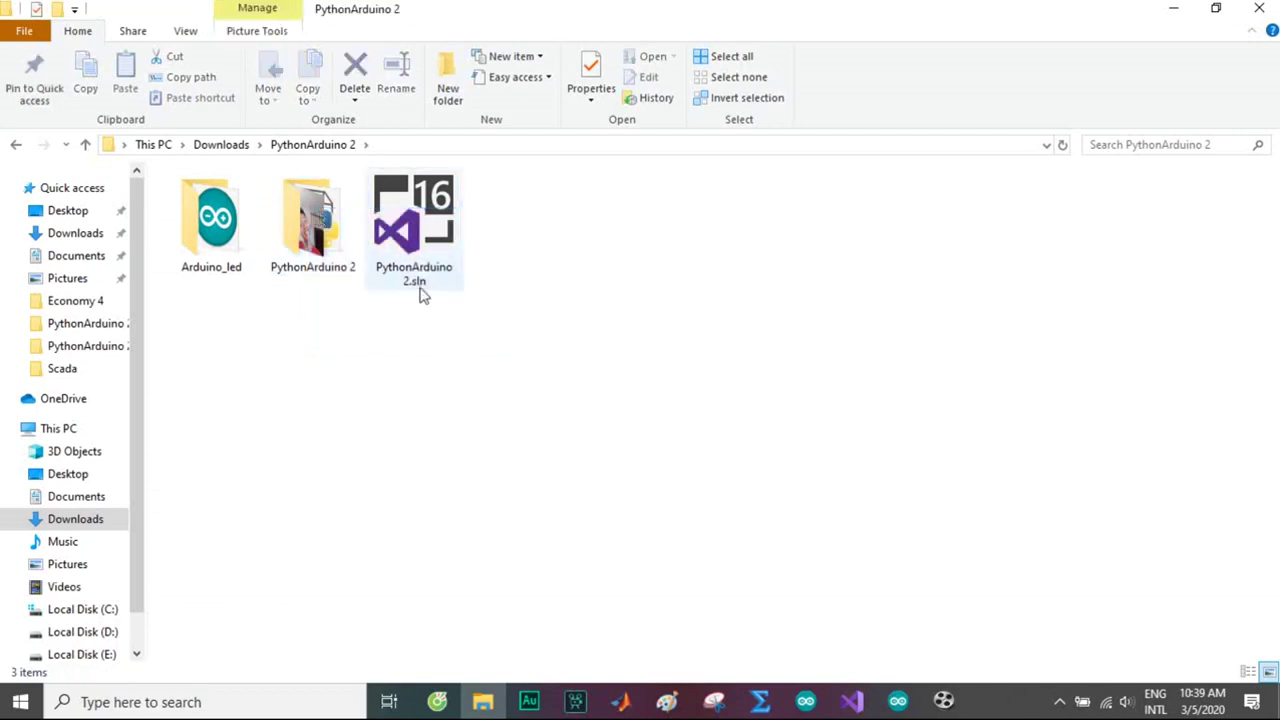
double_click(332, 215)
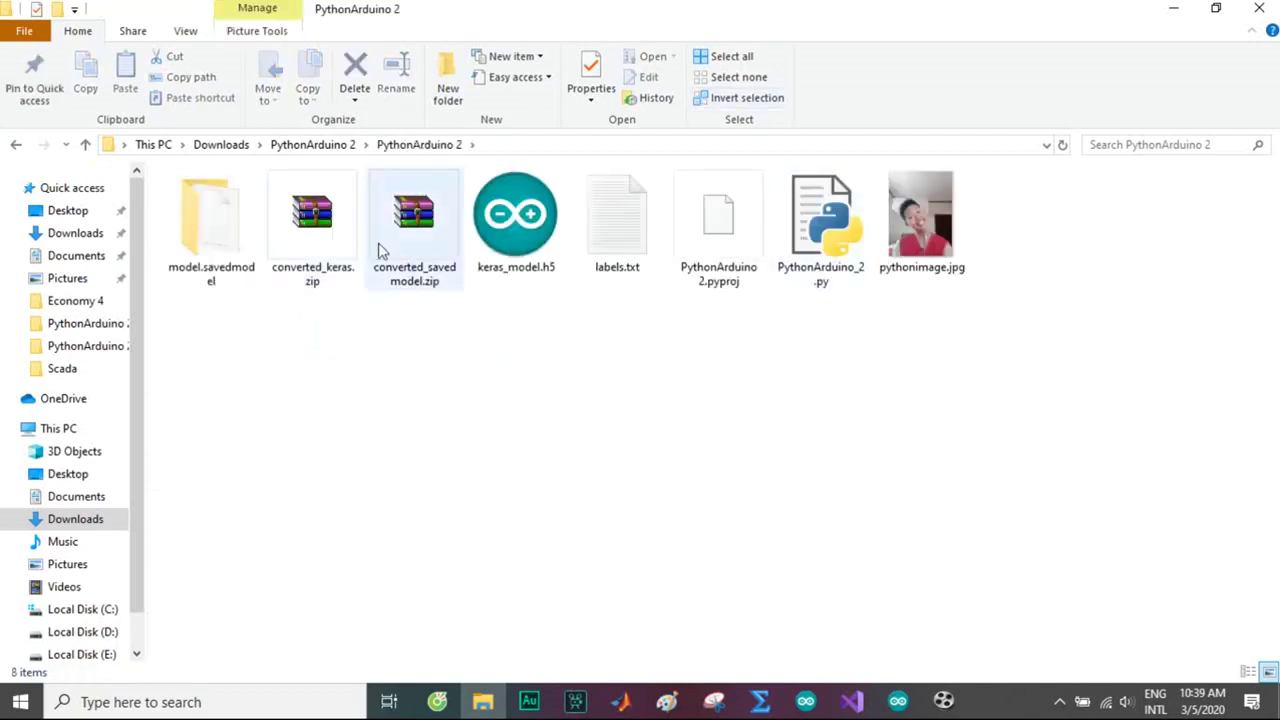
drag(431, 337, 349, 211)
click(389, 403)
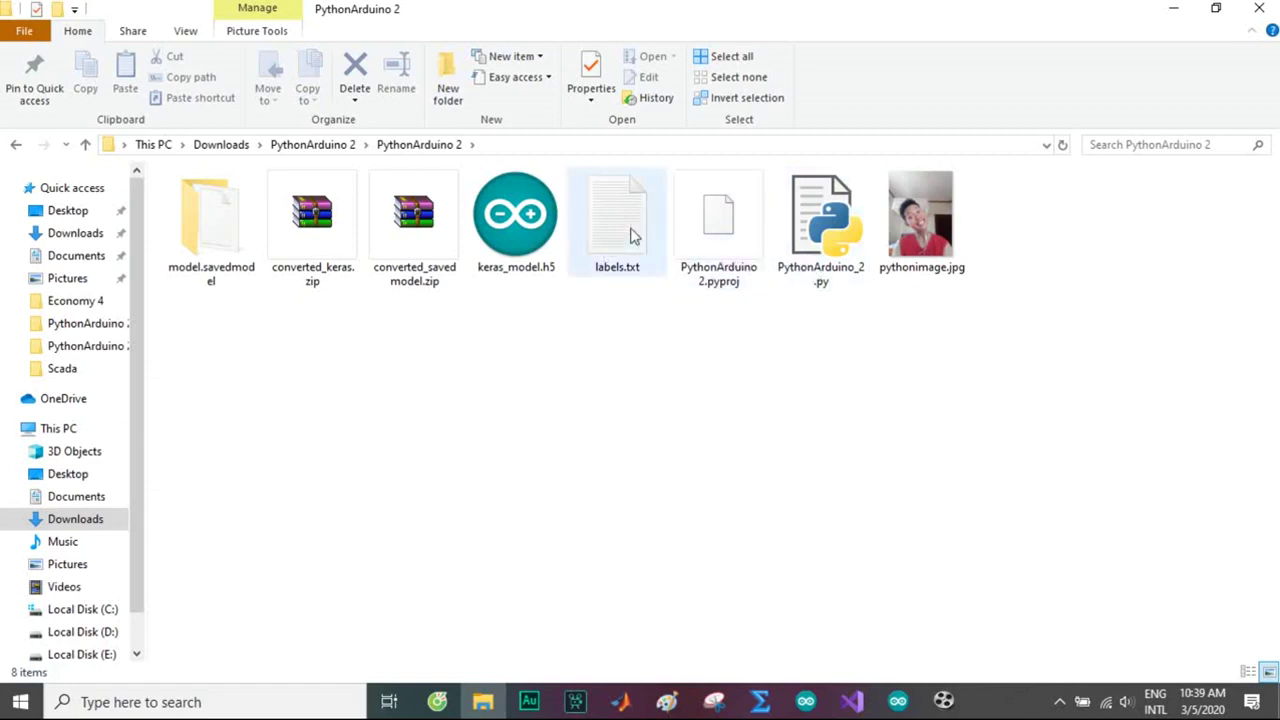
- Open labels.txt to read the index of each tilt class, close it, and check pythonimage.jpg in the folder
click(630, 236)
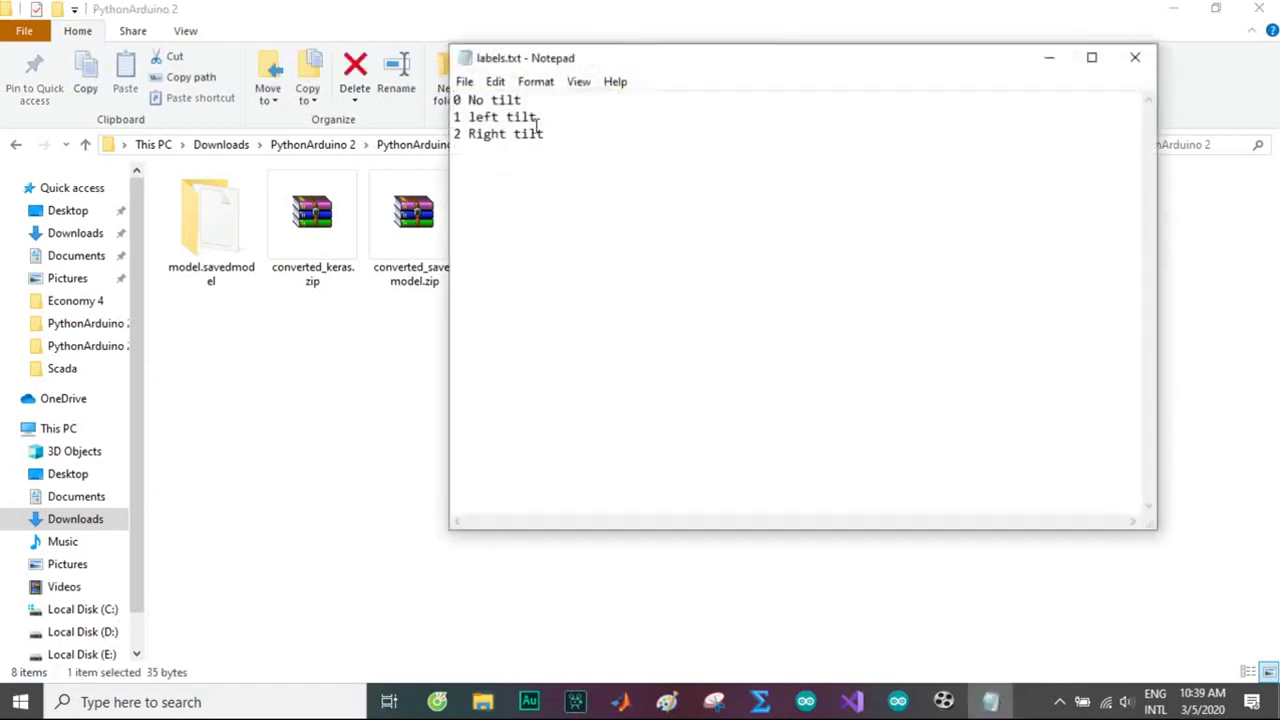
drag(522, 106, 456, 100)
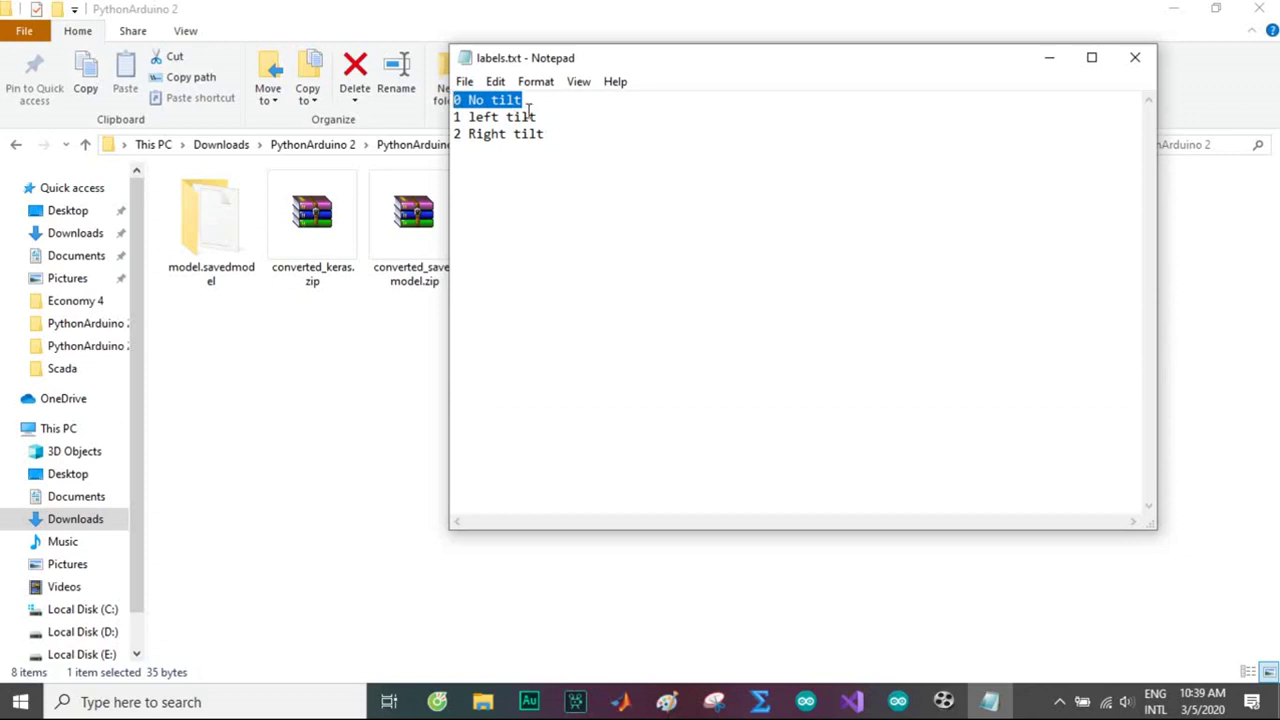
click(457, 104)
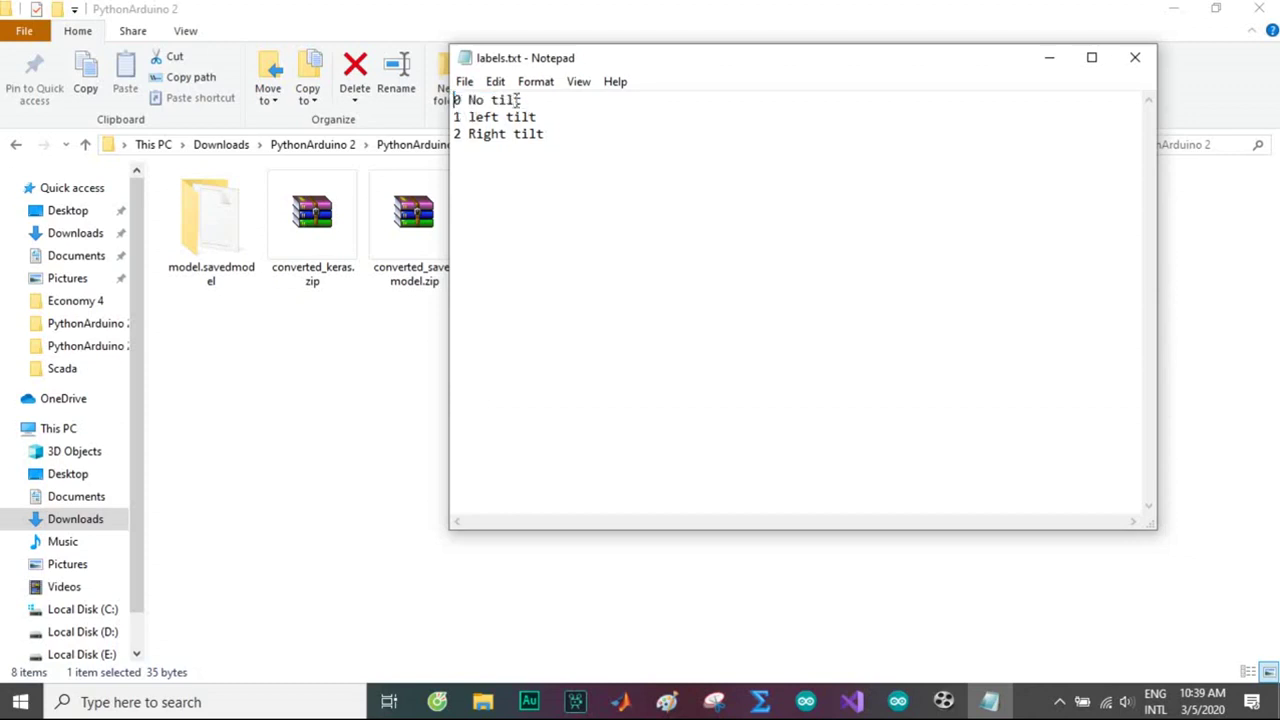
drag(520, 100, 467, 100)
click(461, 117)
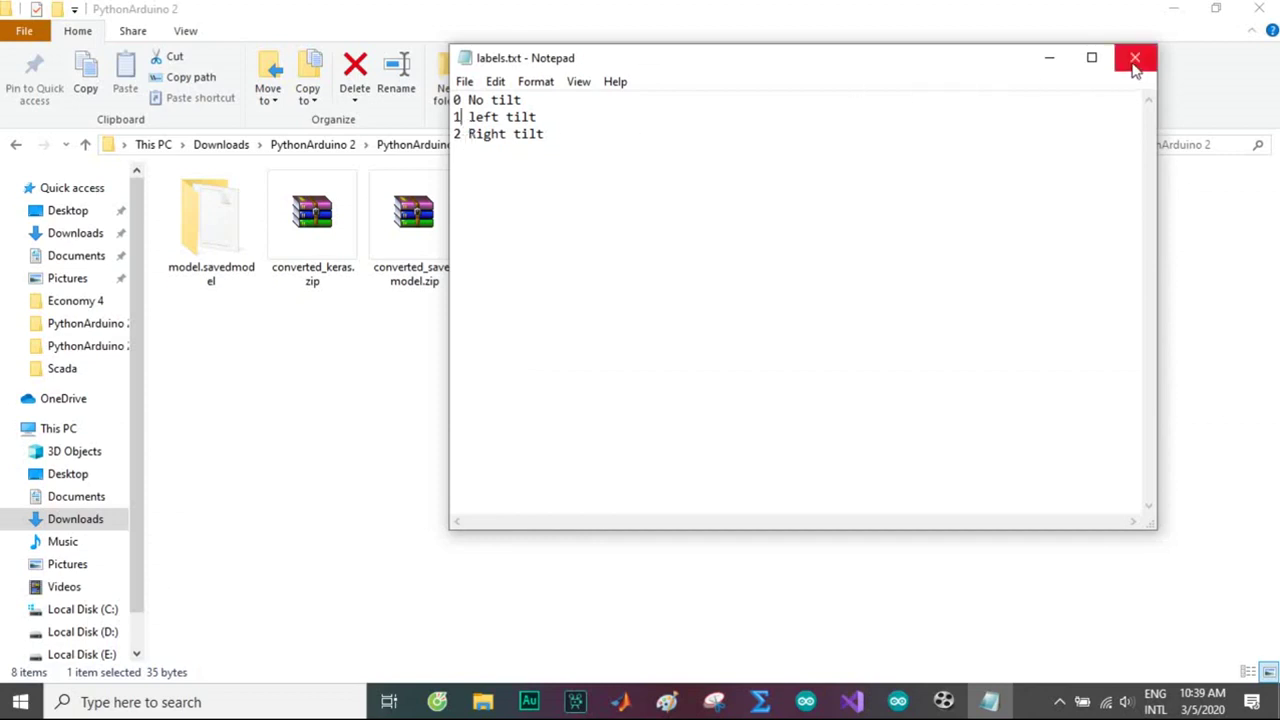
click(1135, 60)
click(975, 222)
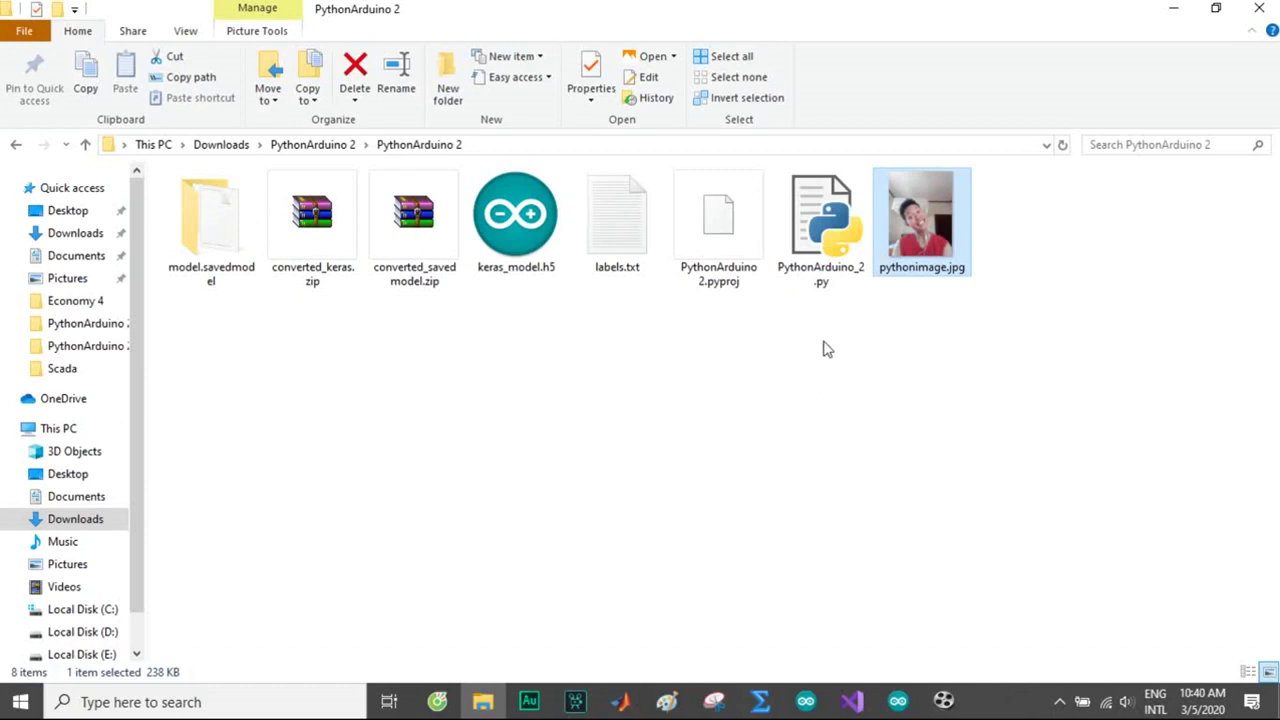
ctrl+click(952, 210)
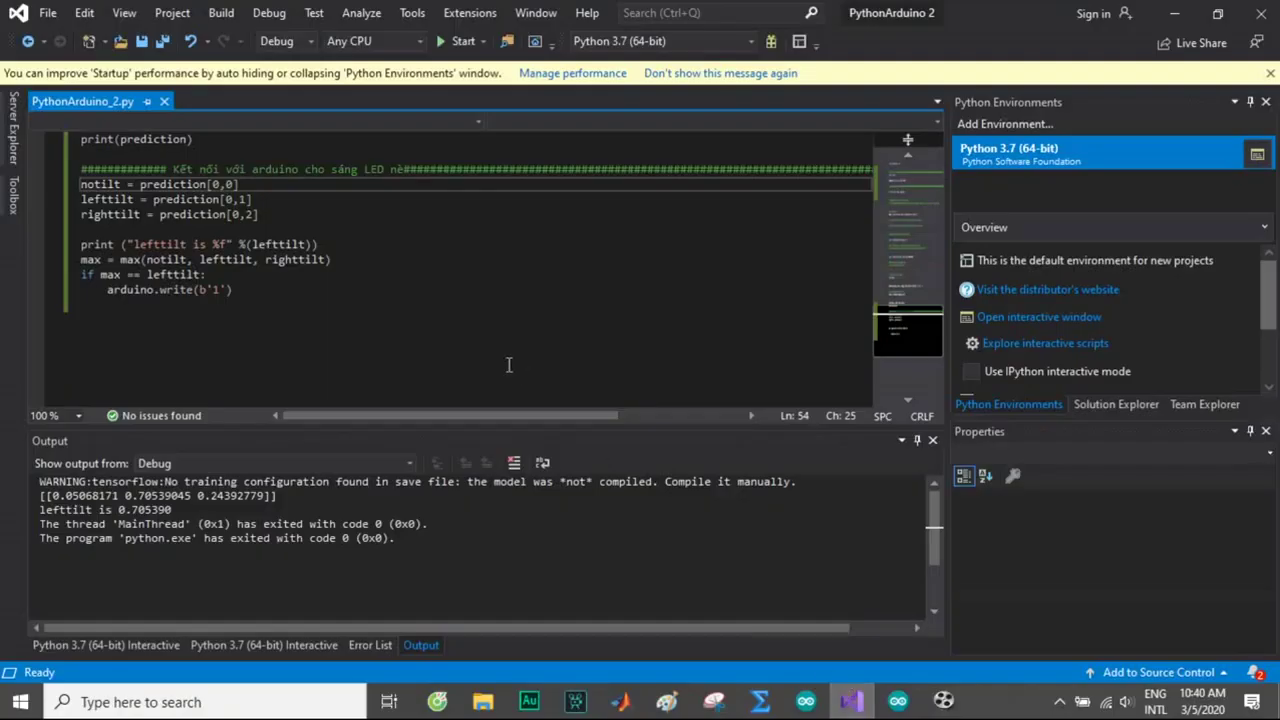
- Switch to Visual Studio and examine the Arduino serial connection code near the start of PythonArduino_2.py
scroll(512, 363, up, 10)
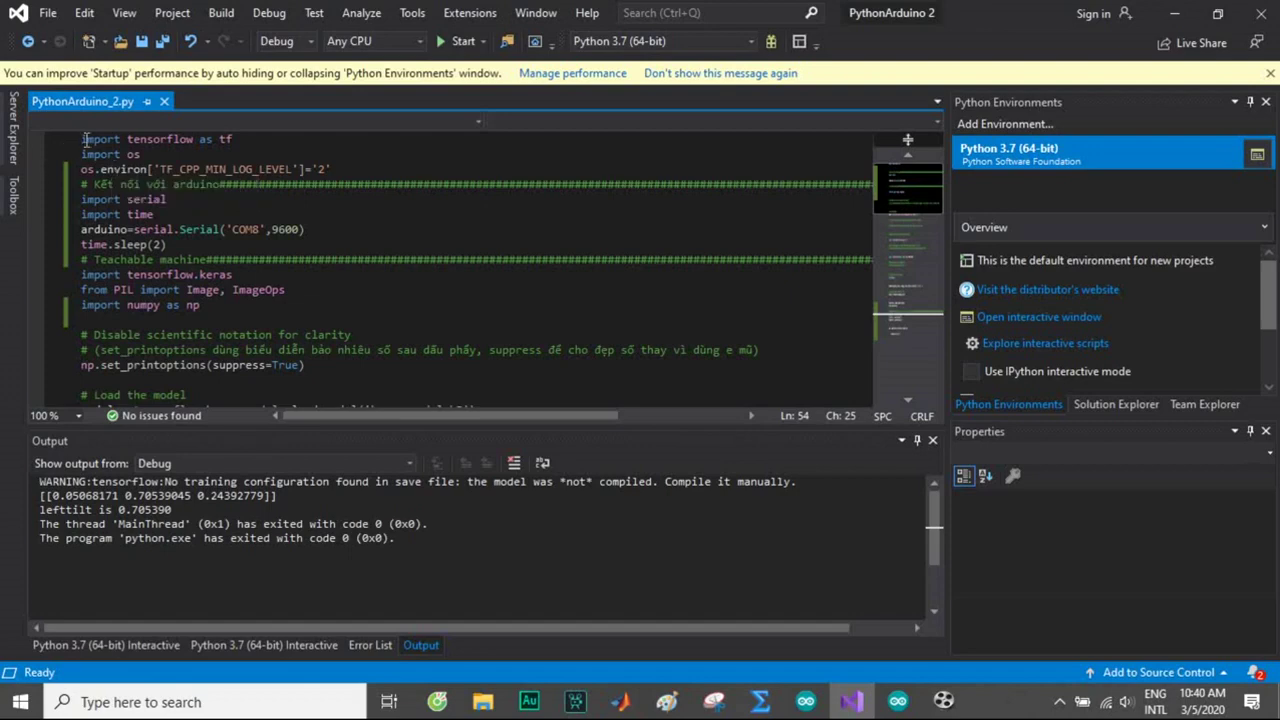
drag(81, 199, 283, 244)
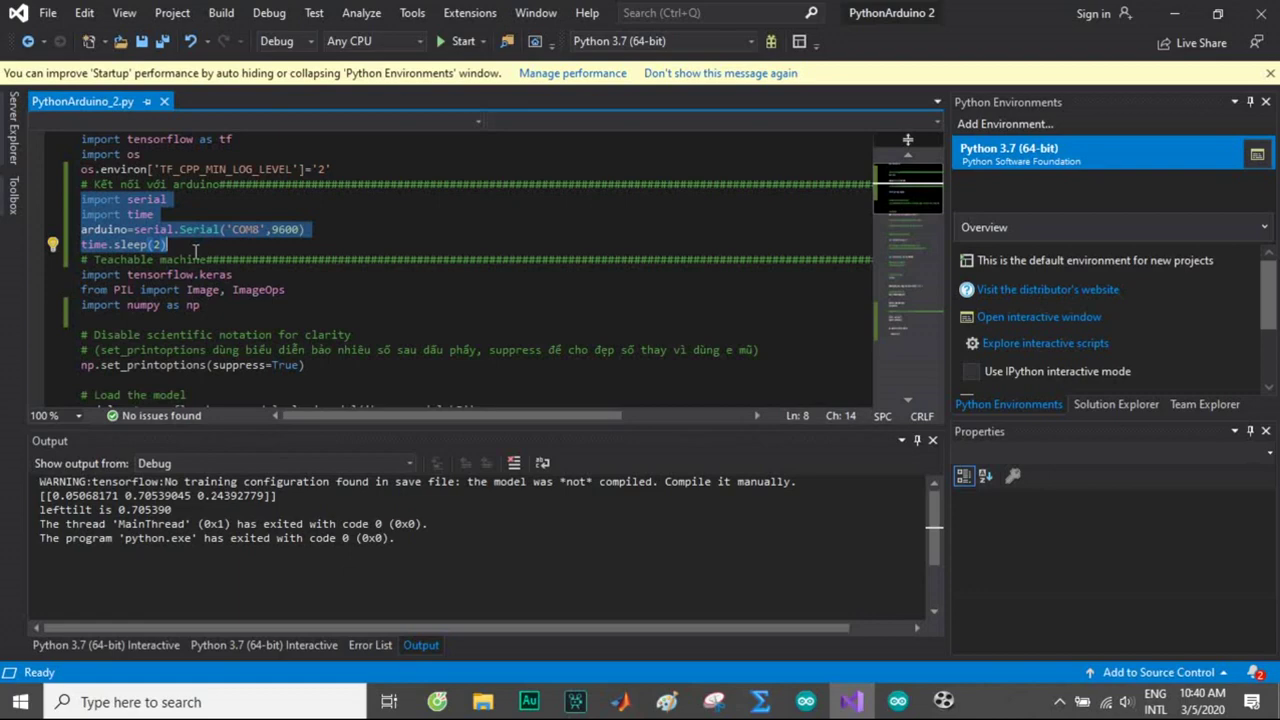
click(178, 200)
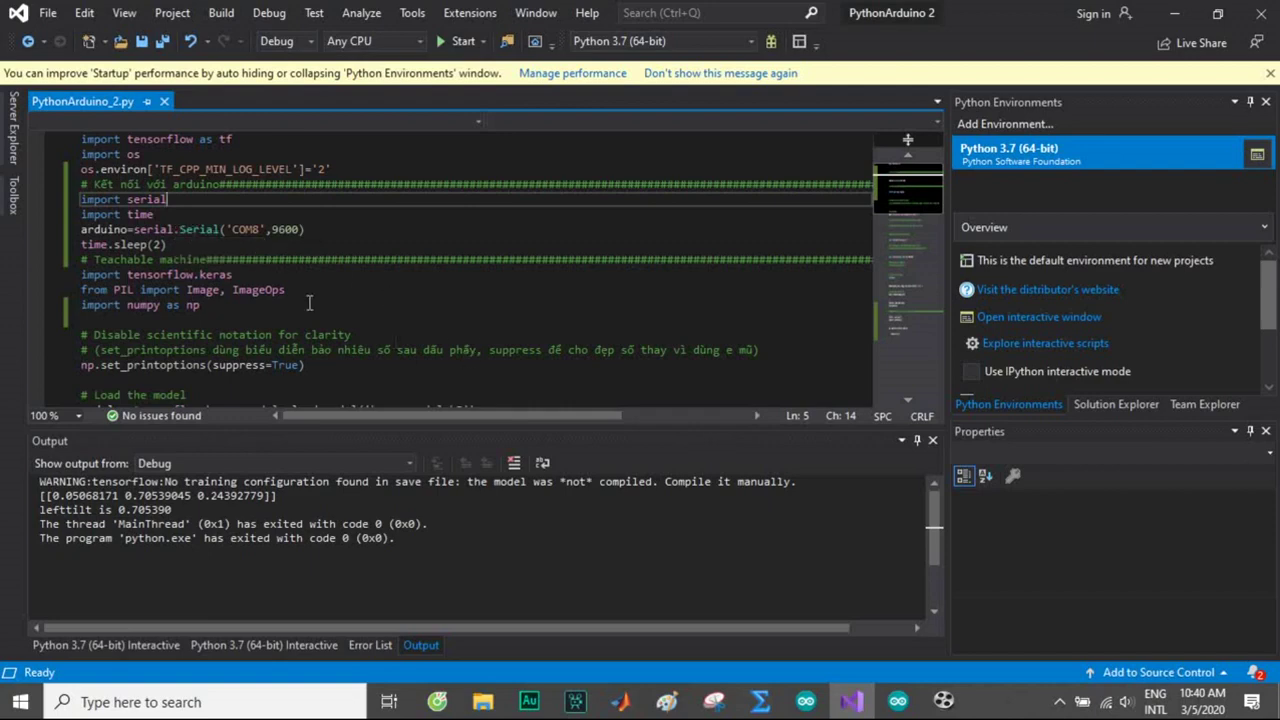
key(Down)
key(Down)
key(Down)
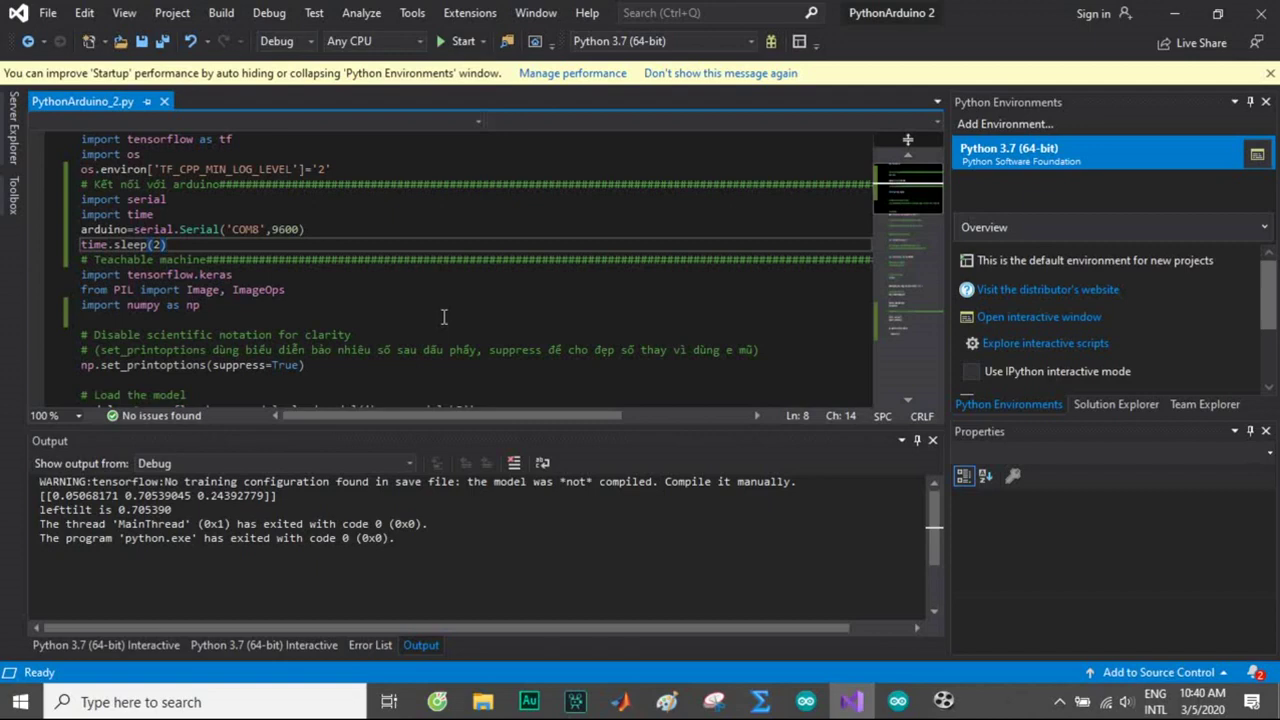
click(259, 230)
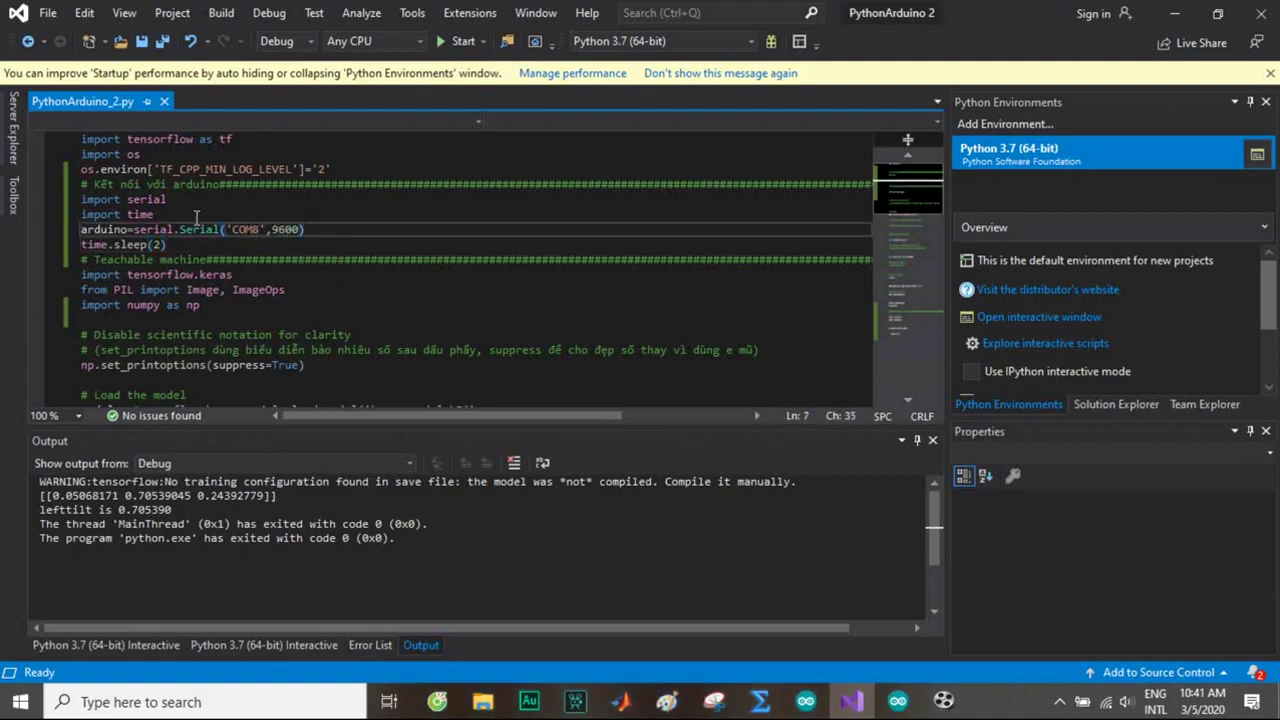
- Replace the code under the Teachable machine comment in PythonArduino_2.py with the Keras snippet copied from the Tensorflow export options
scroll(205, 253, down, 1)
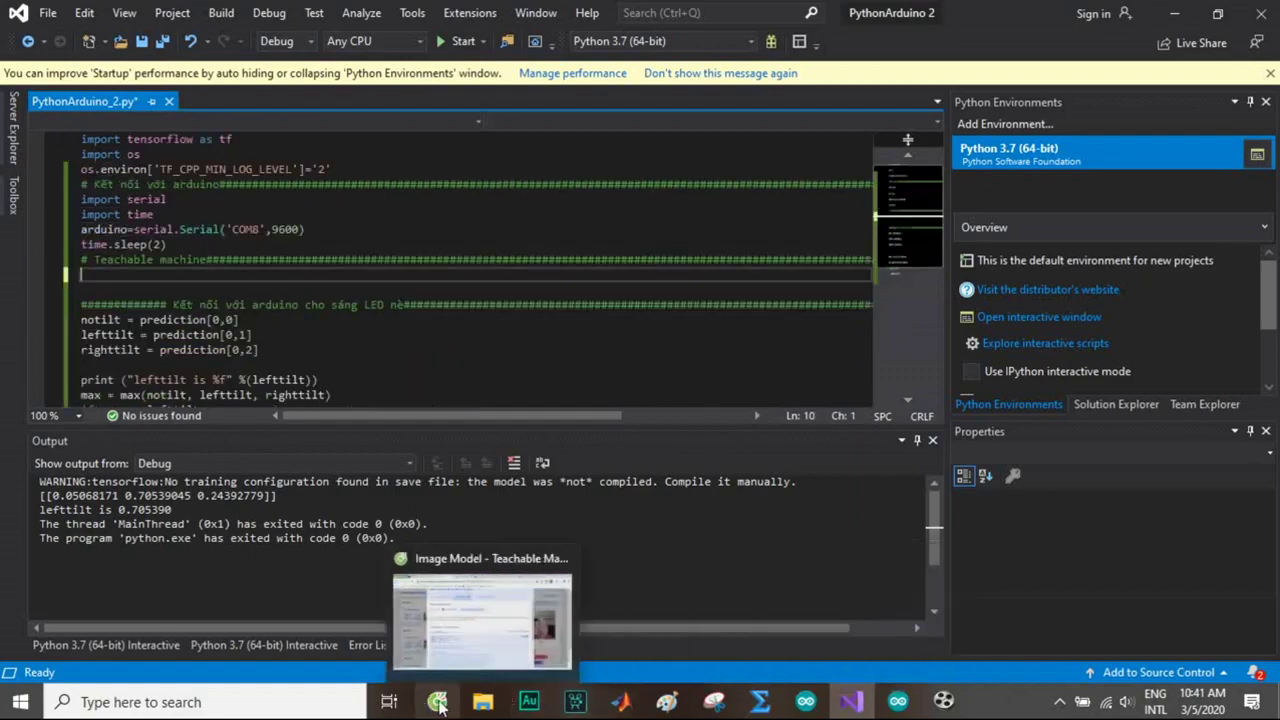
click(438, 702)
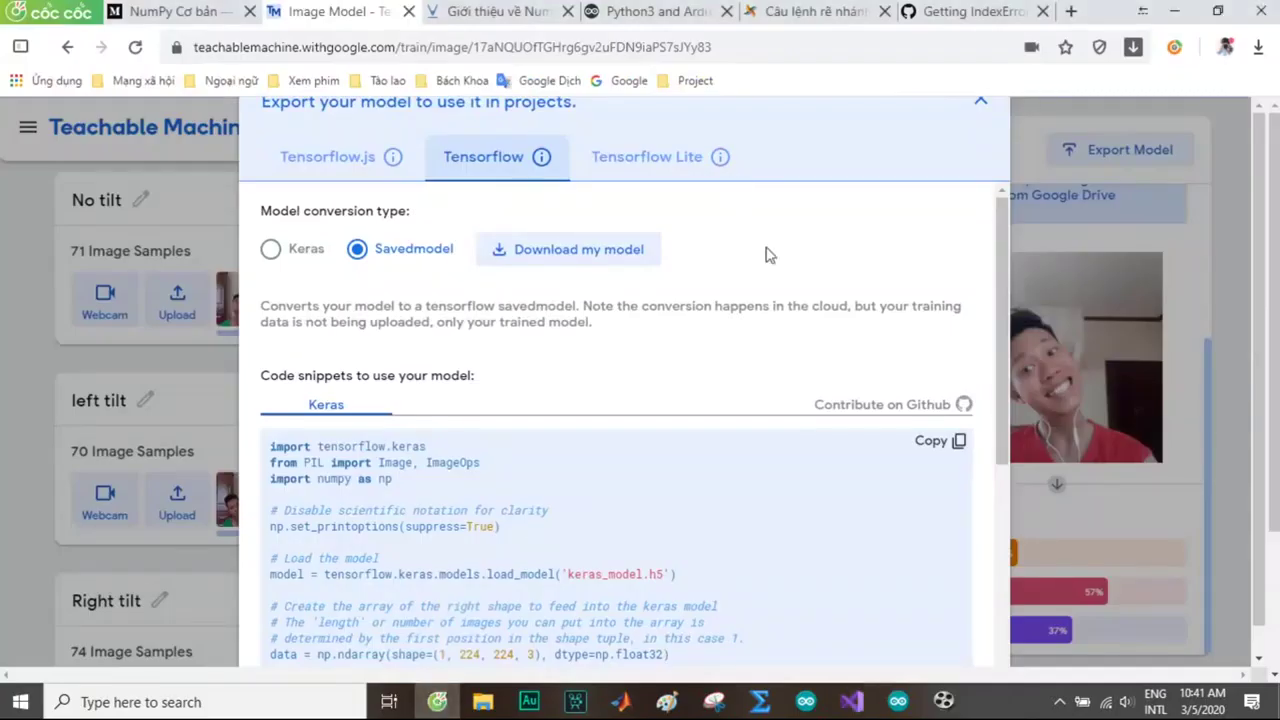
scroll(893, 423, down, 1)
scroll(549, 226, up, 1)
scroll(745, 562, down, 1)
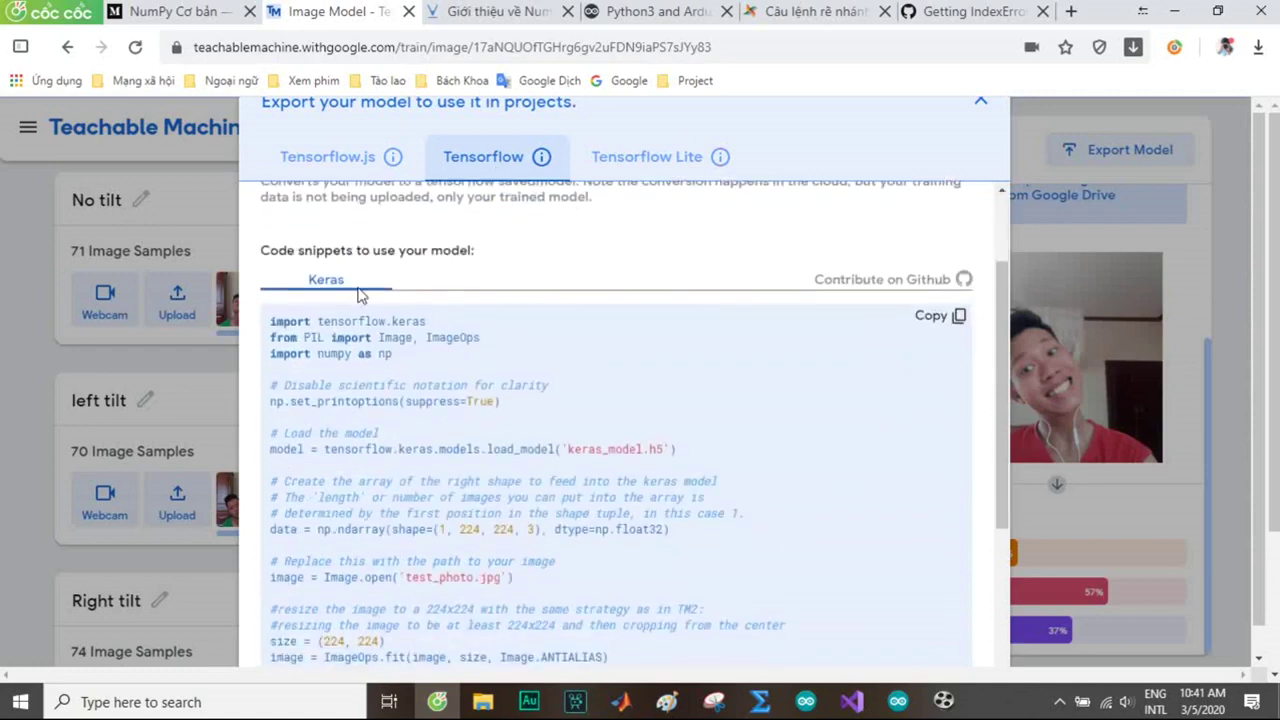
click(959, 318)
click(858, 702)
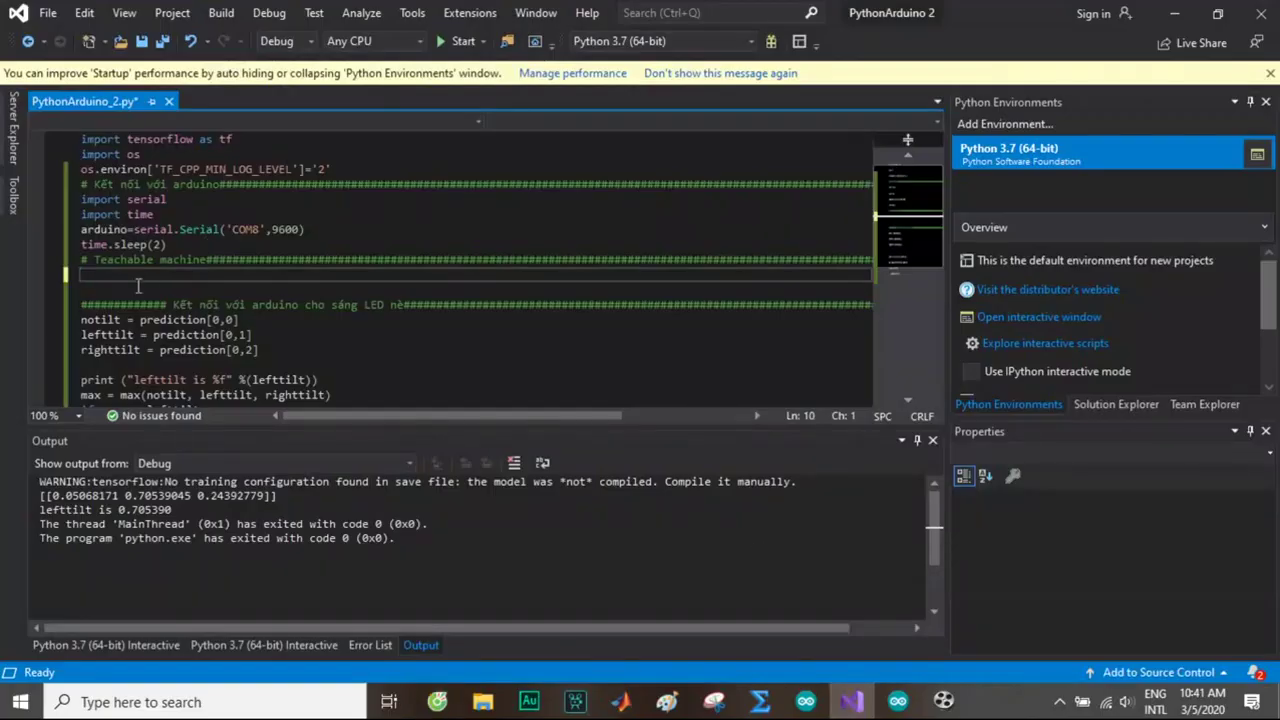
key(ctrl+v)
scroll(249, 257, up, 8)
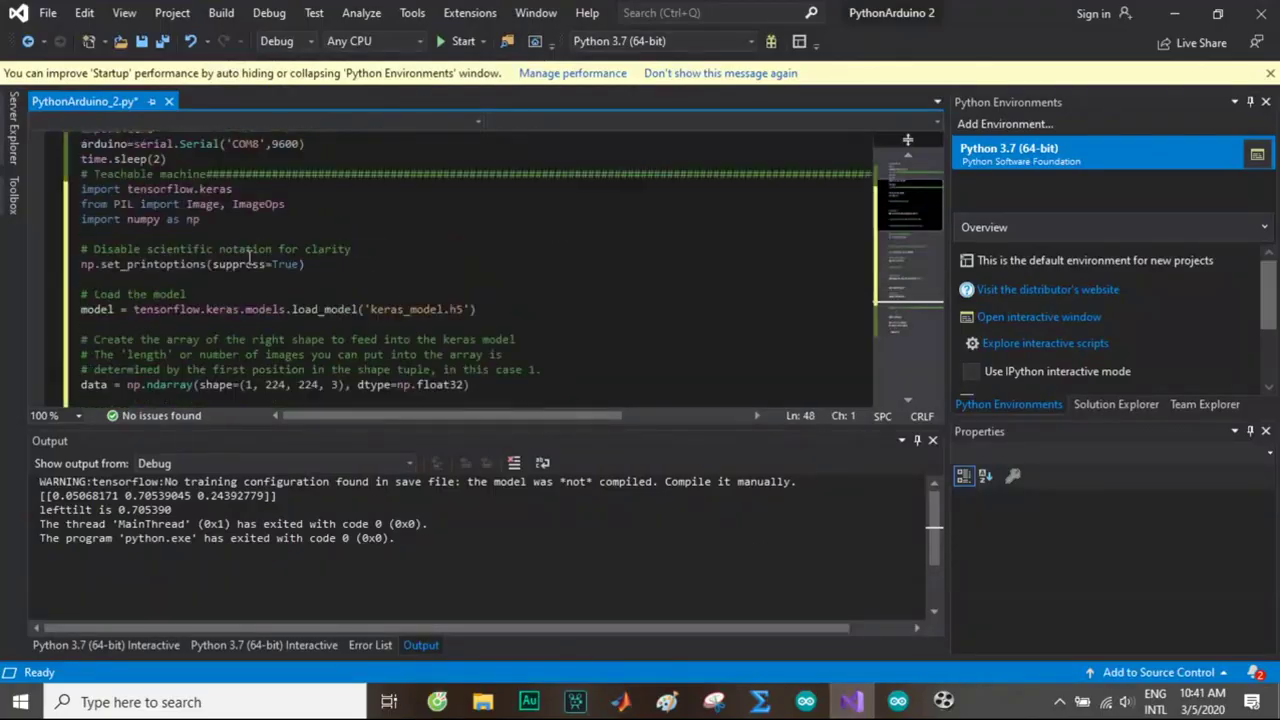
- Review the pasted snippet's tensorflow.keras, PIL and numpy imports and its np.set_printoptions line
scroll(249, 257, up, 2)
scroll(297, 303, down, 1)
drag(267, 213, 127, 214)
click(237, 247)
click(120, 229)
click(138, 244)
click(372, 289)
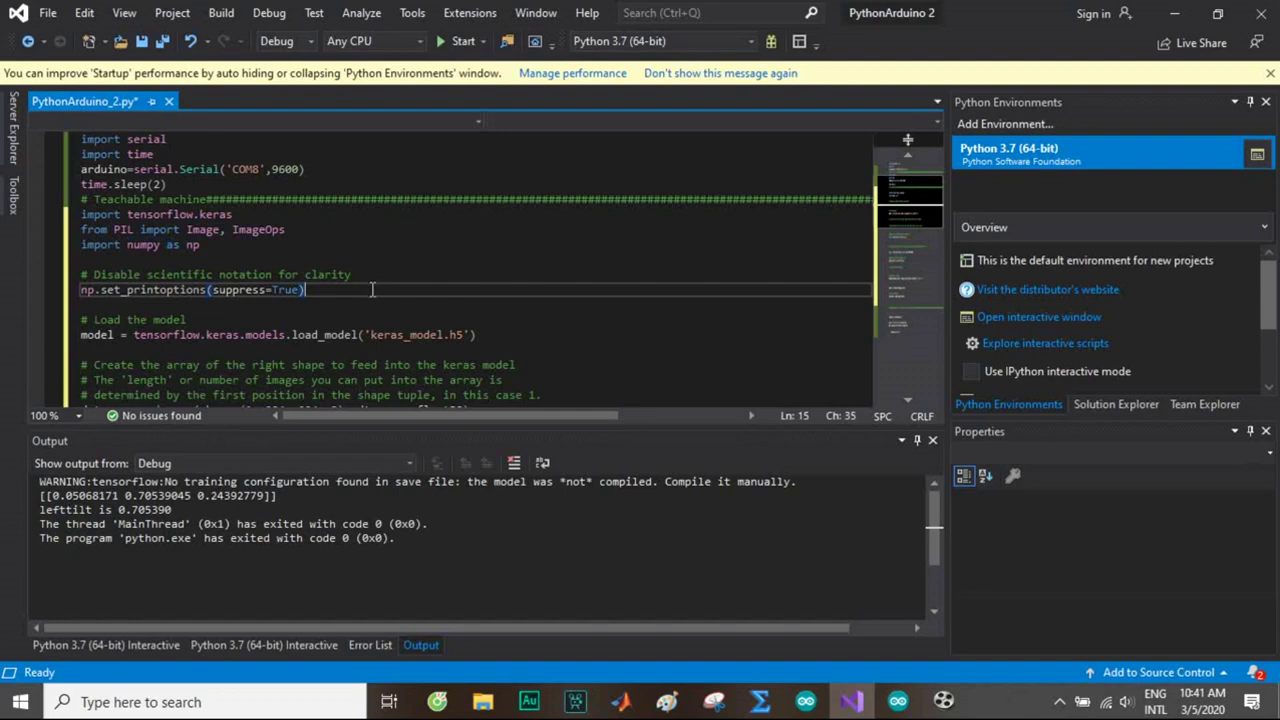
- Examine the load_model line that references keras_model.h5 and switch to the project folder in File Explorer to locate that file
scroll(372, 289, down, 1)
click(212, 276)
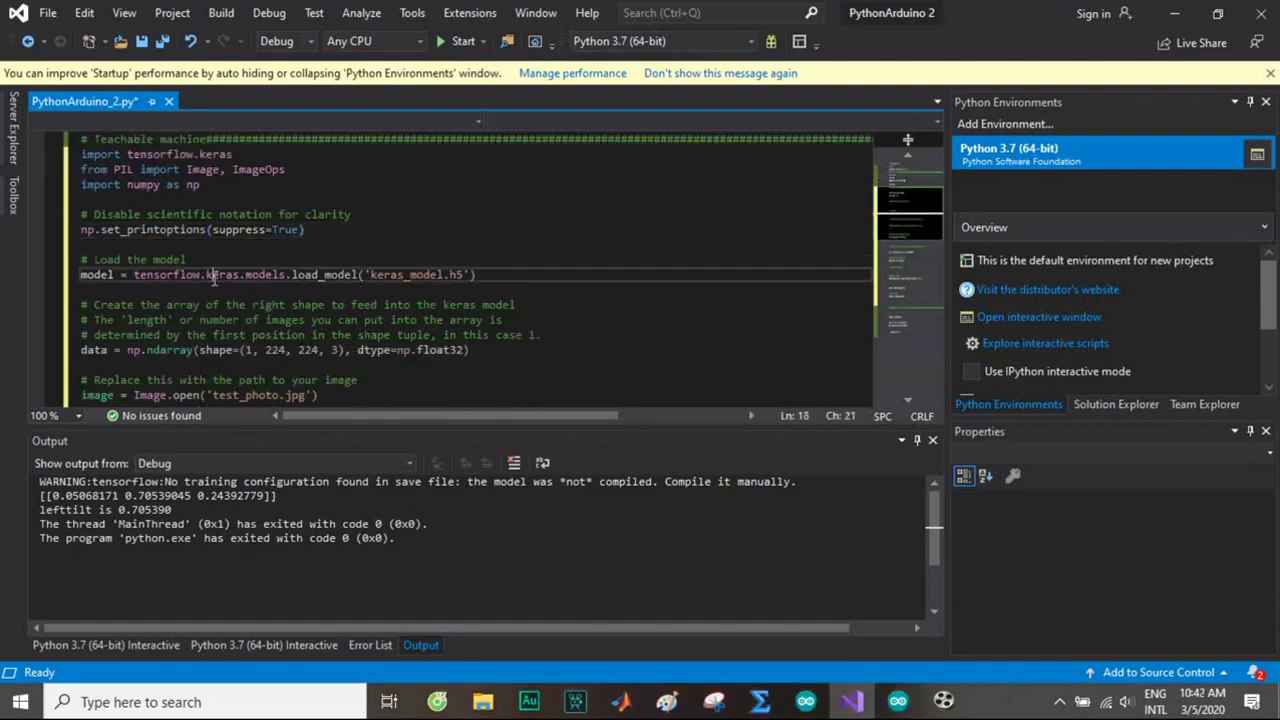
drag(130, 274, 486, 274)
click(560, 279)
drag(463, 274, 383, 274)
click(483, 702)
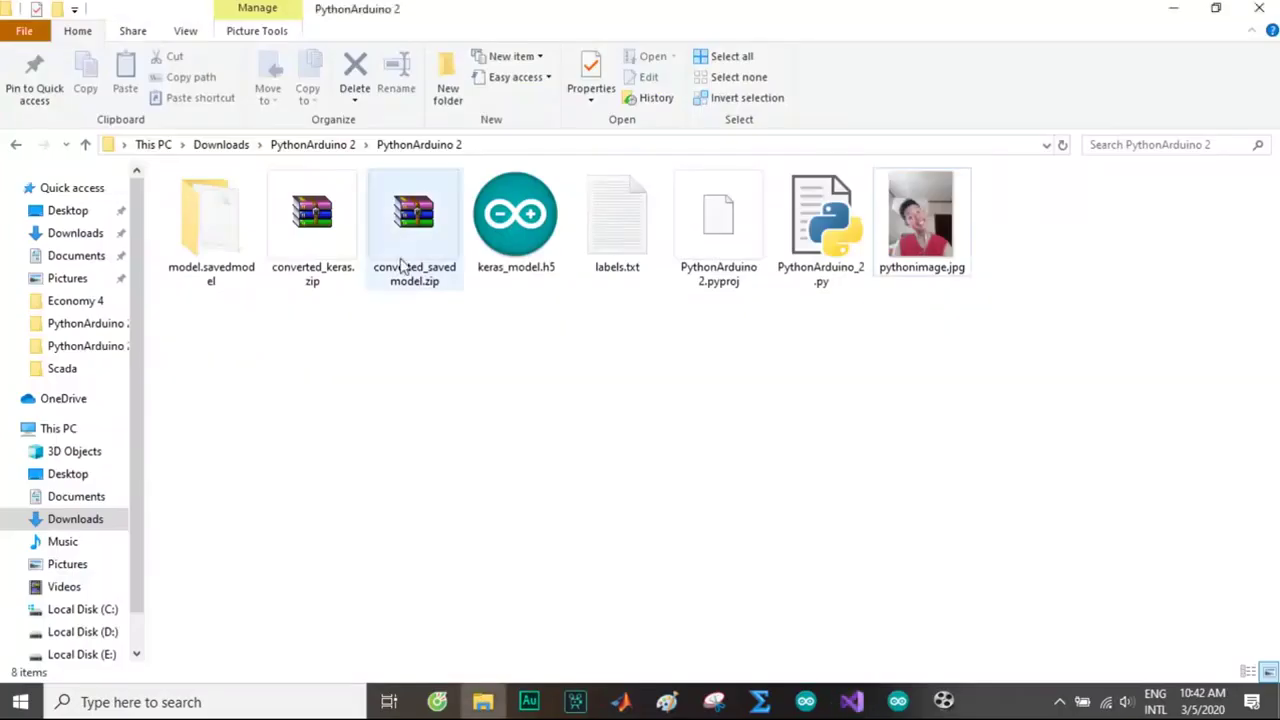